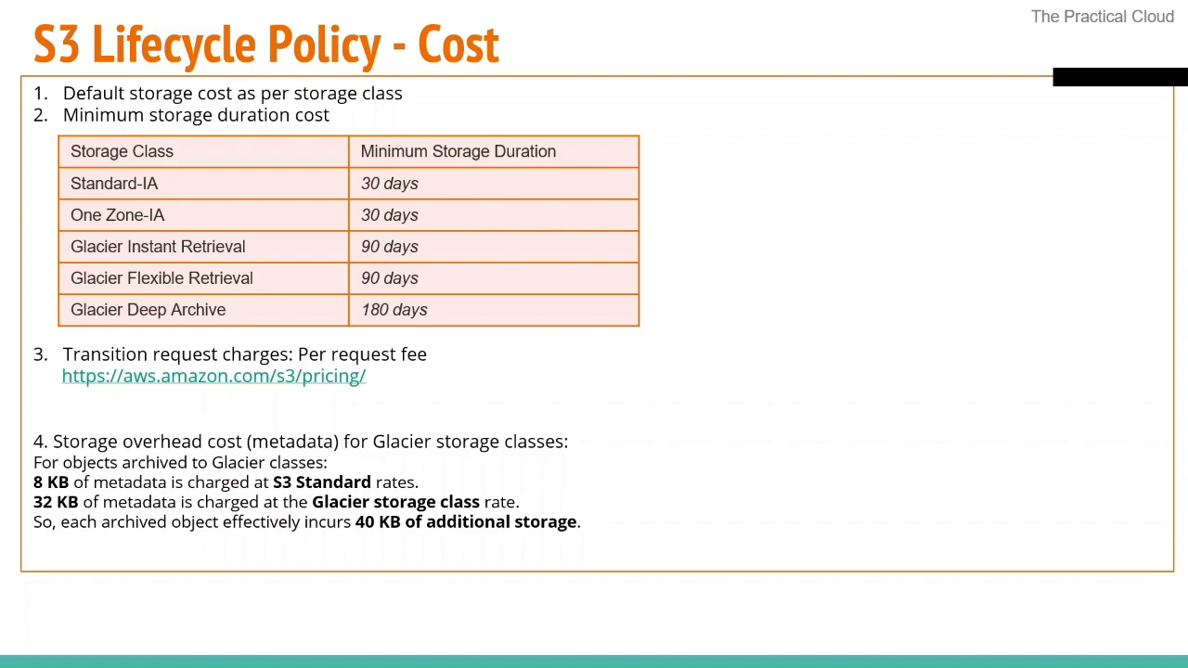
Step: Switch to the browser and start a lifecycle rule named "S3 lifecycle rule" for the open S3 presigned URL demo bucket
key("alt+Tab")
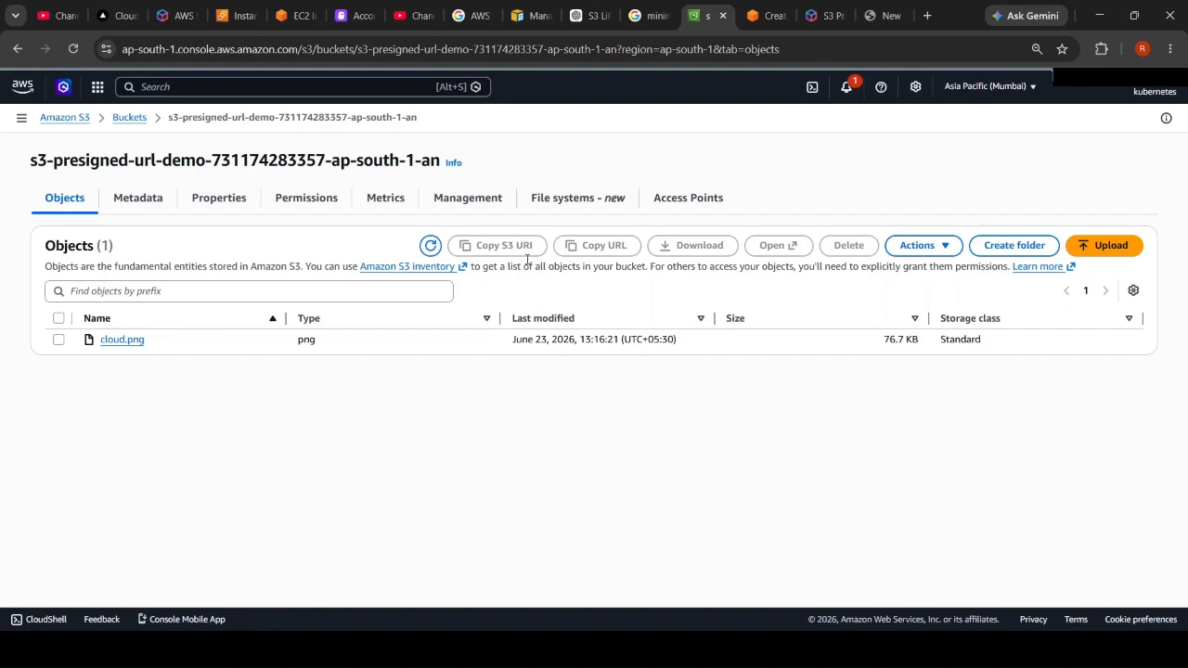
left_click(482, 201)
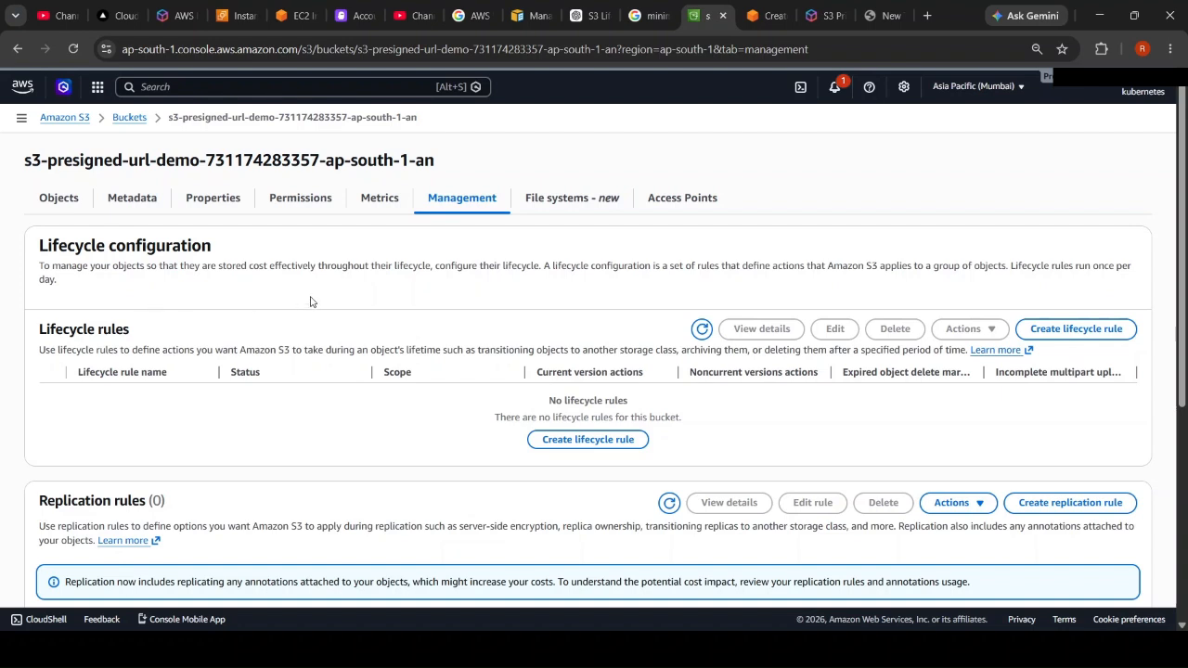
scroll(311, 301, "down", 1)
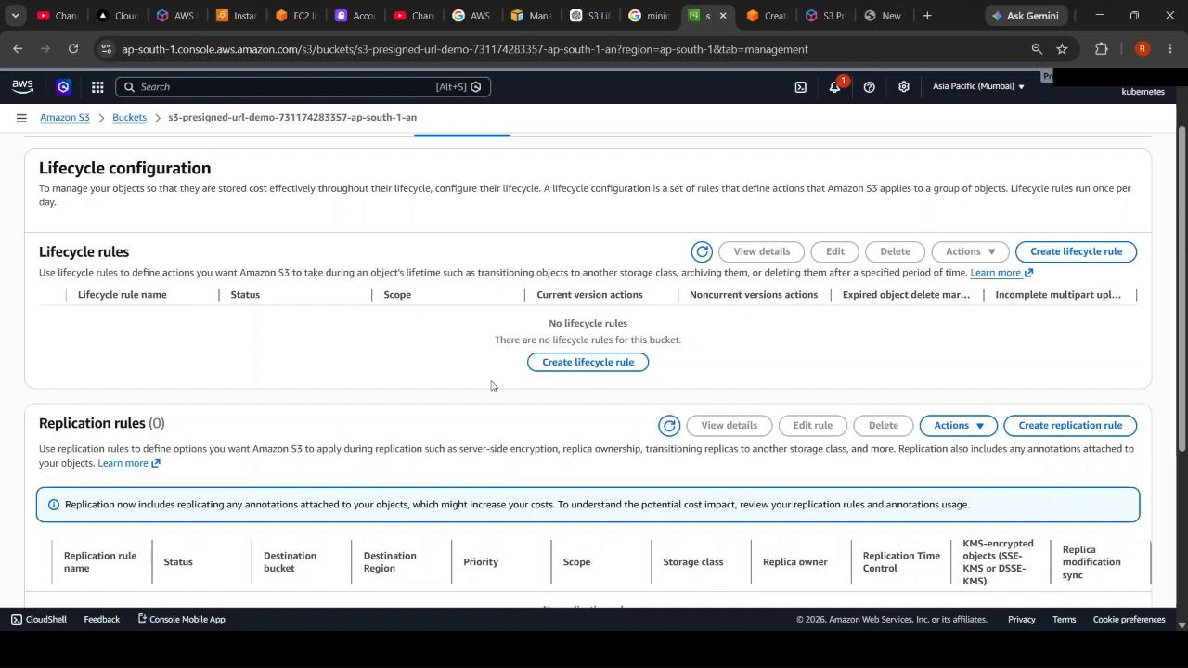
left_click(619, 361)
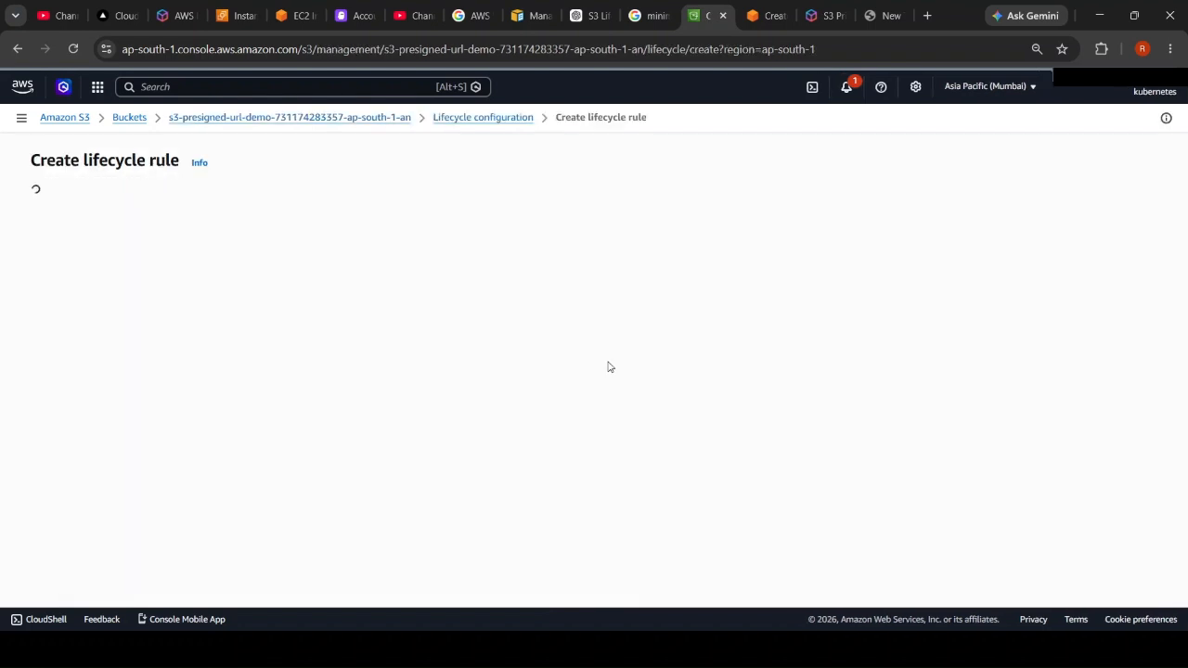
left_click(138, 246)
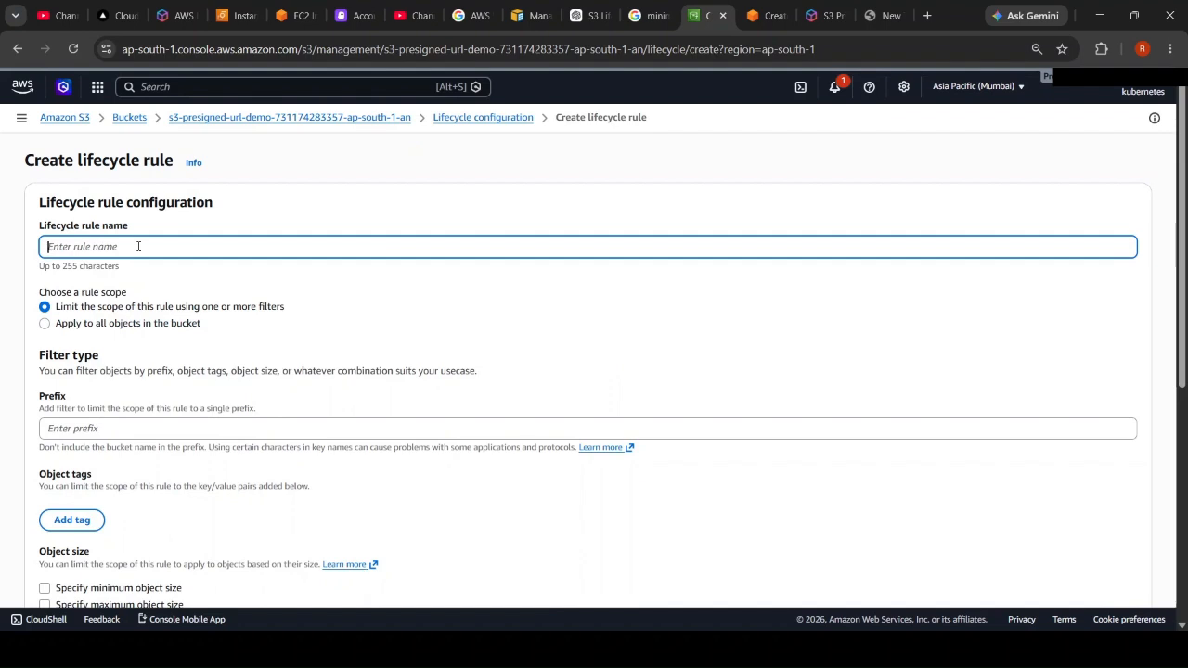
type("S3 lifecycle rule")
Step: Try the rule scope covering all objects in the bucket with its acknowledgement, and return to the scope limited by filters
scroll(320, 352, "down", 1)
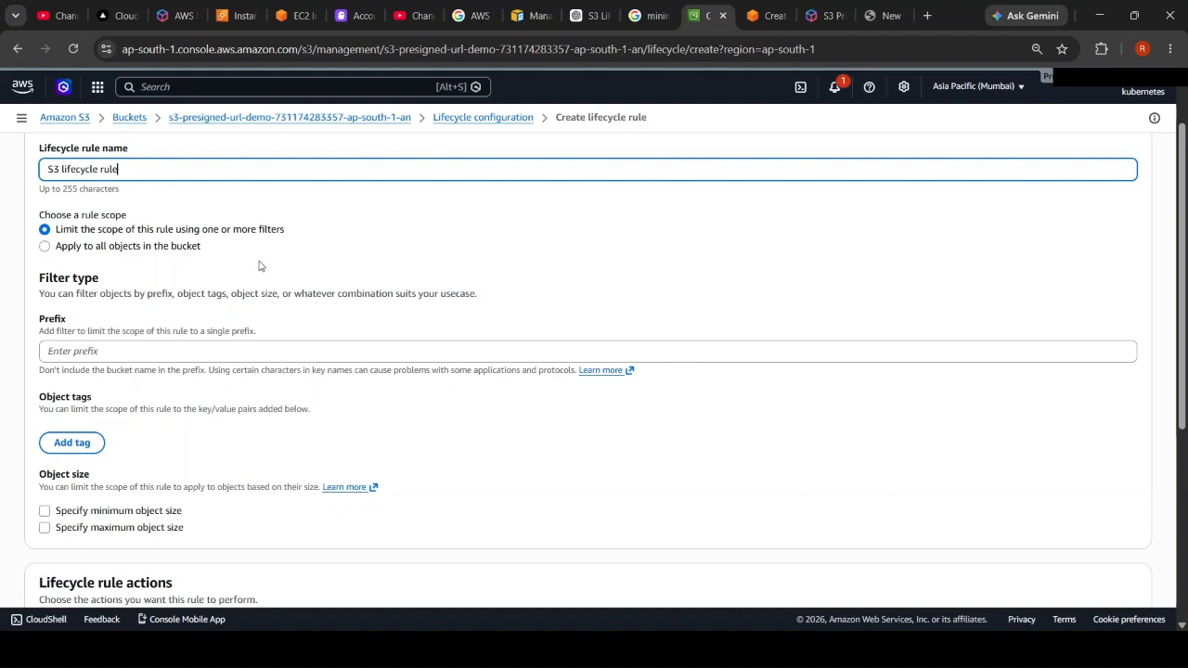
left_click(45, 247)
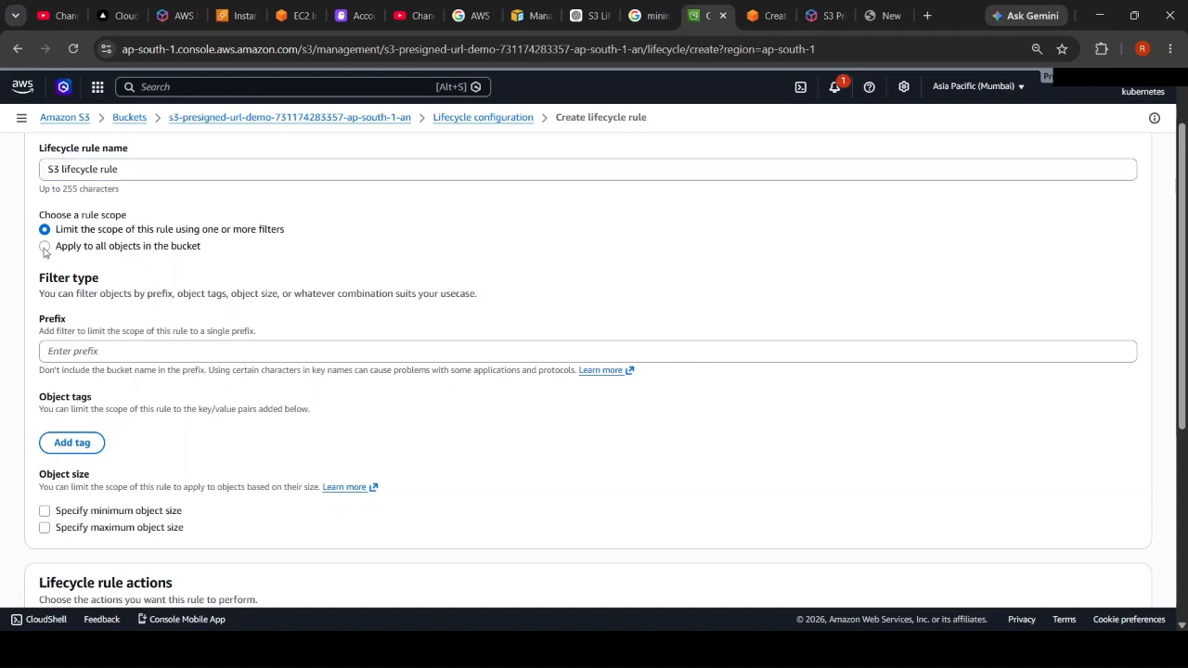
left_click(73, 318)
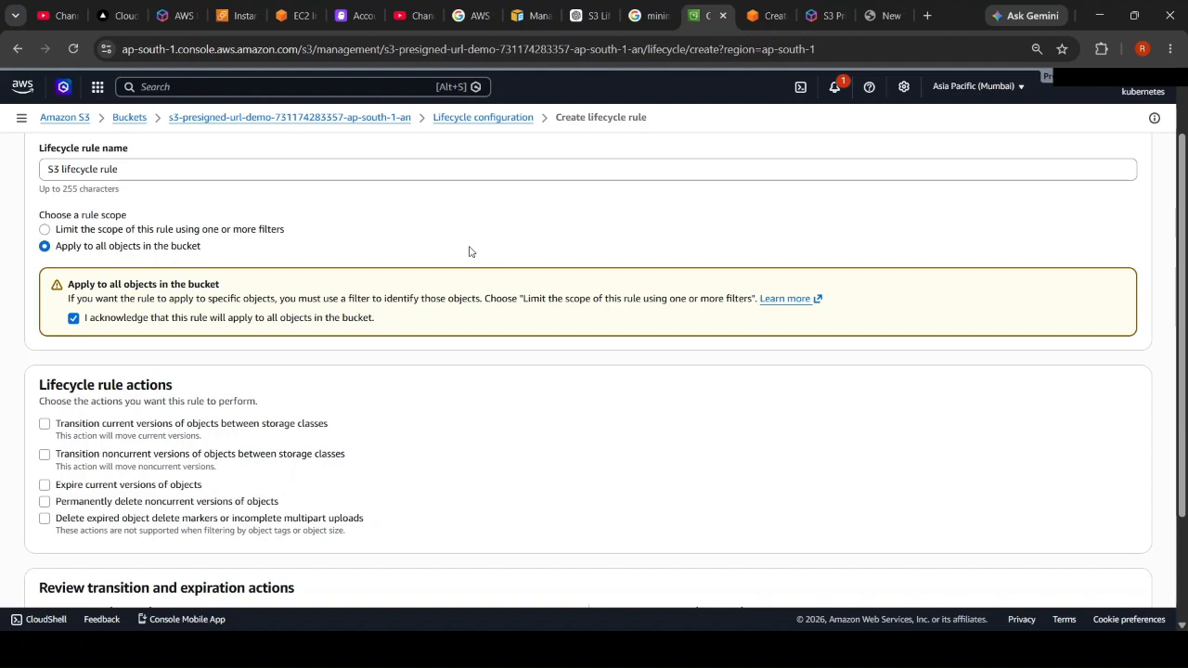
left_click(79, 233)
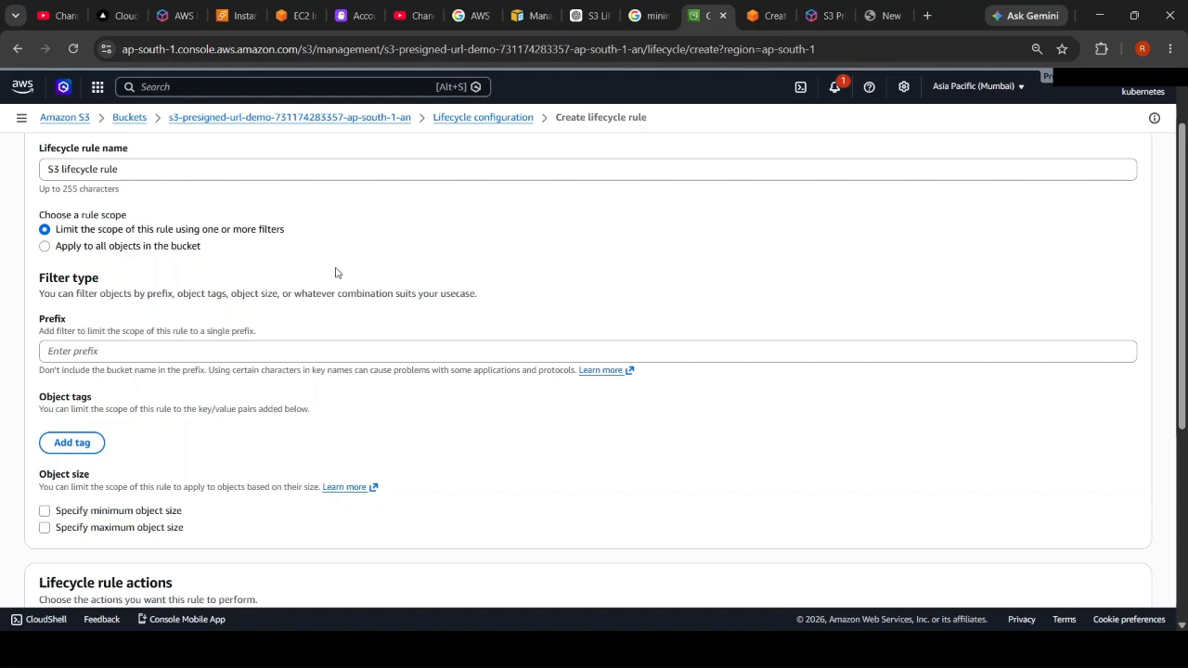
Step: Try adding an object tag filter and a minimum object size filter to the rule, and remove both
scroll(336, 272, "down", 1)
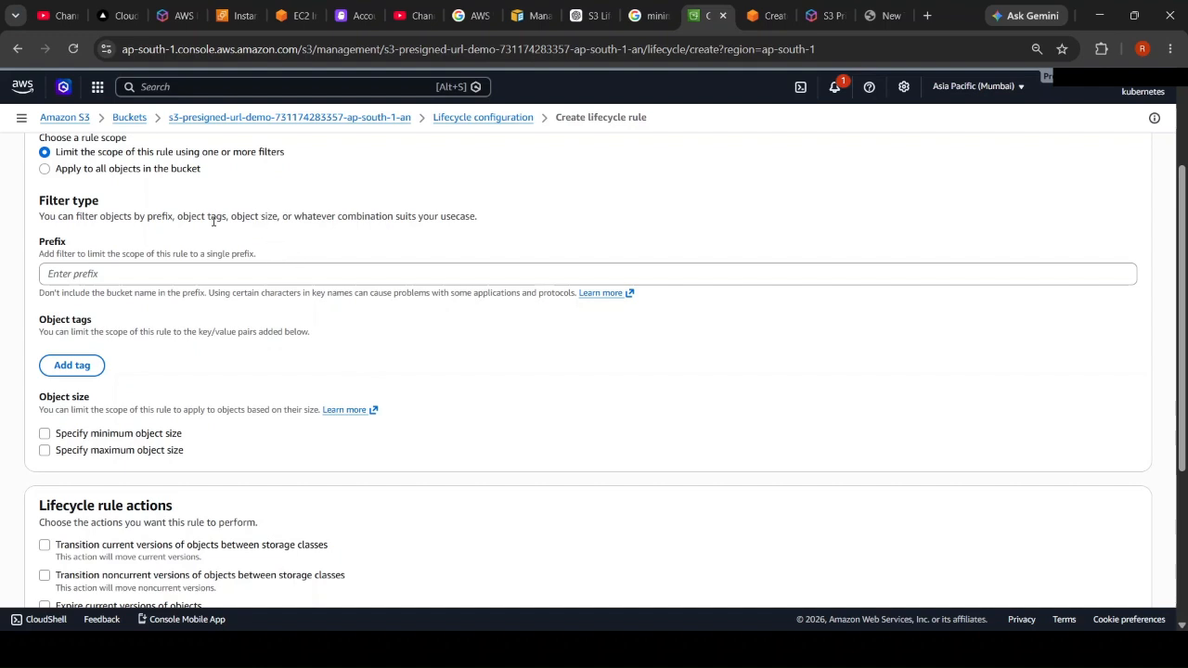
left_click(67, 365)
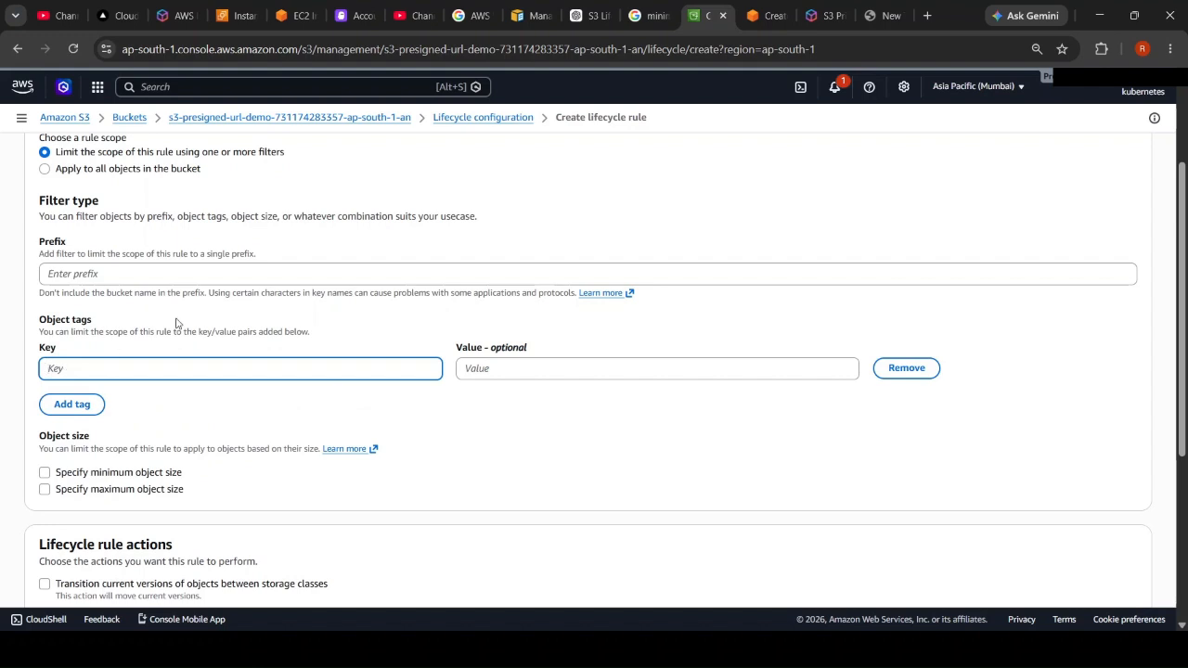
left_click(910, 375)
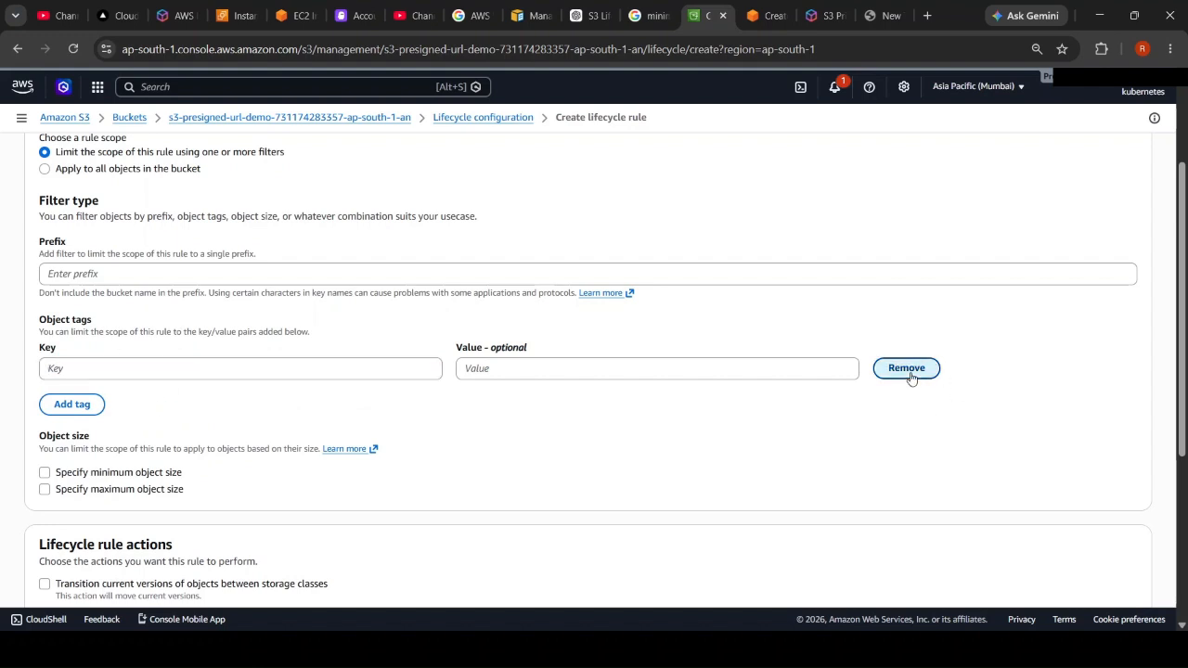
left_click(89, 434)
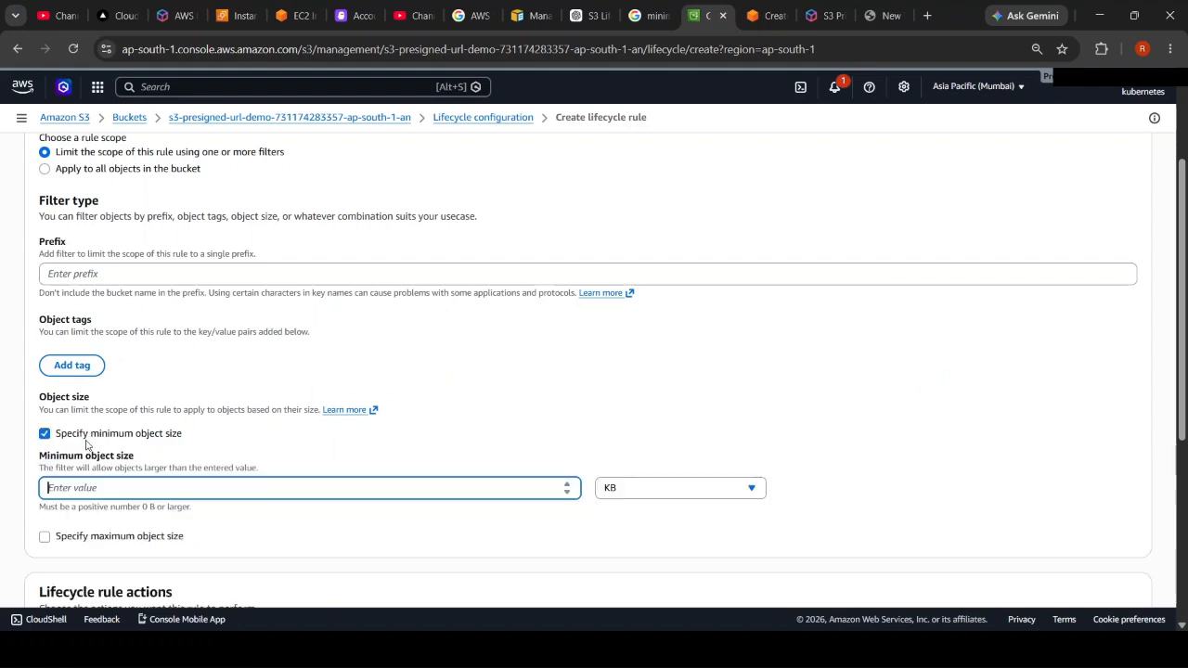
left_click(45, 435)
Step: Enable transitioning current versions of objects between storage classes and acknowledge the per-request transition cost
scroll(260, 403, "down", 1)
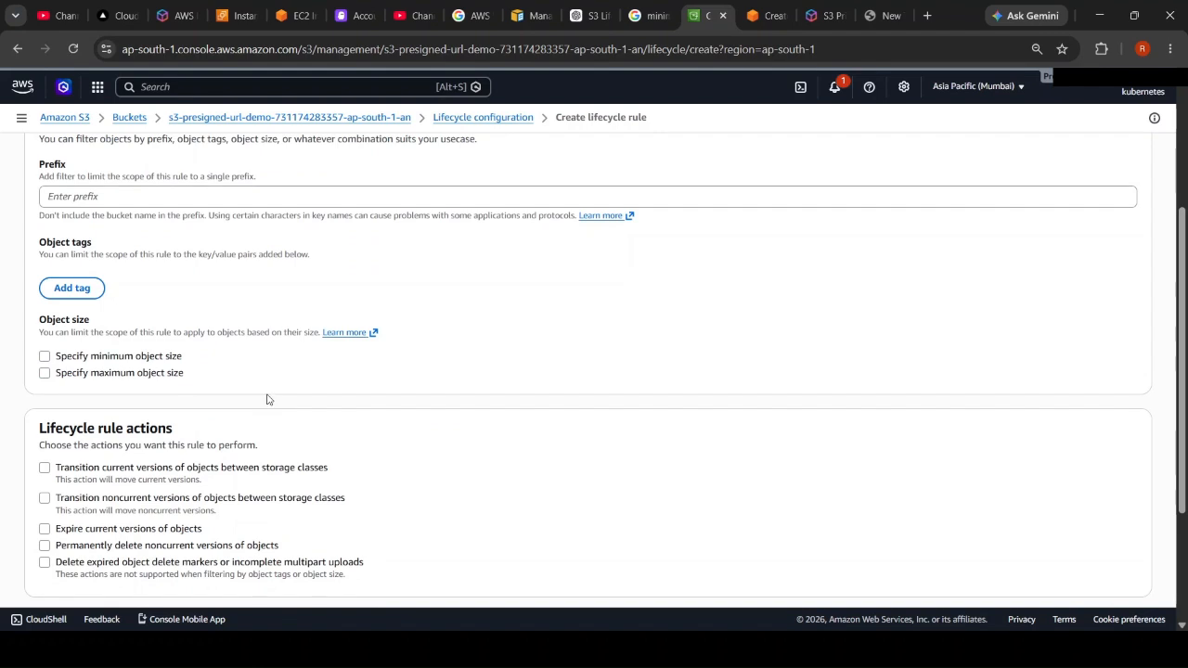
scroll(489, 403, "down", 1)
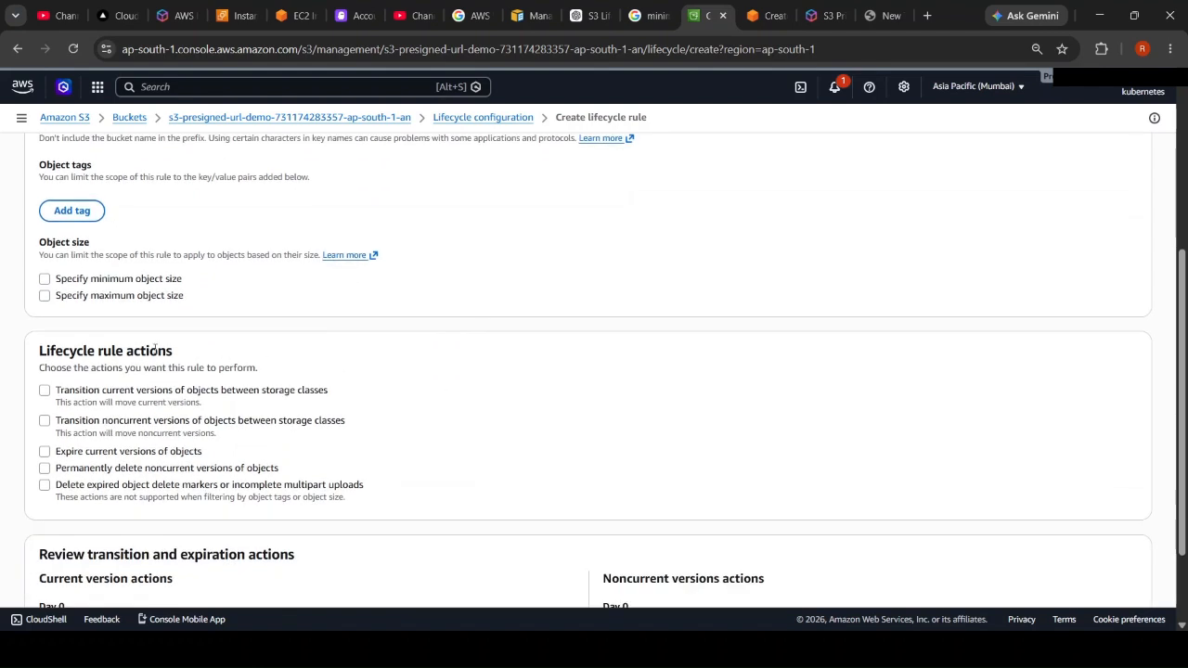
double_click(149, 351)
scroll(403, 347, "down", 1)
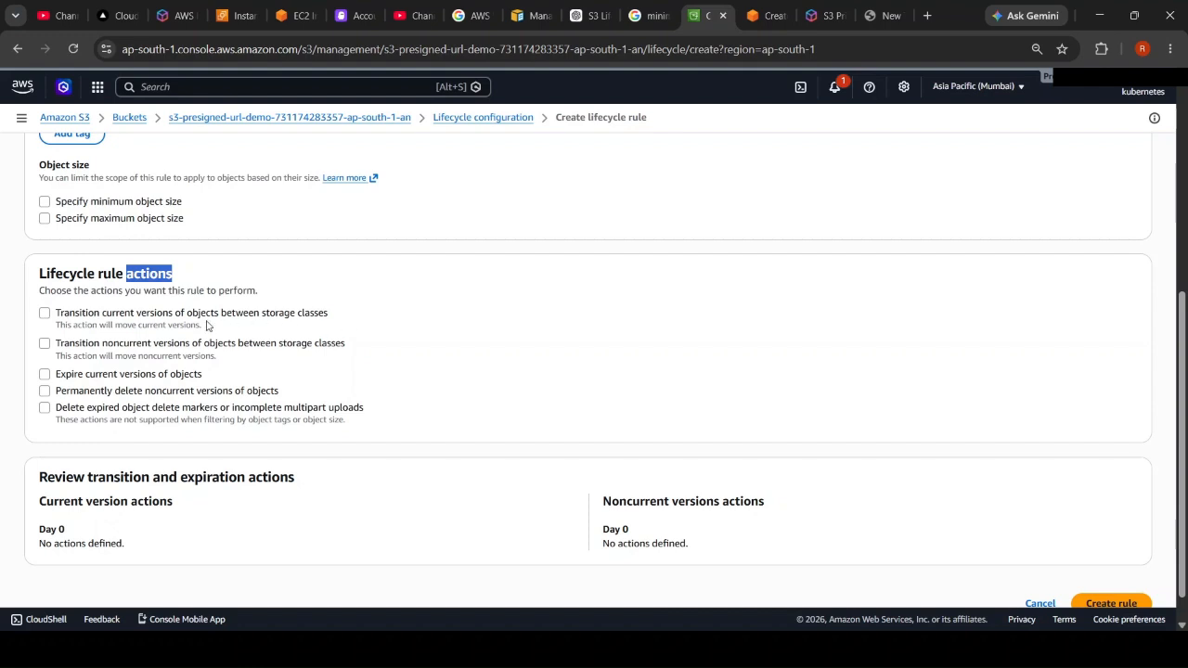
scroll(442, 353, "down", 1)
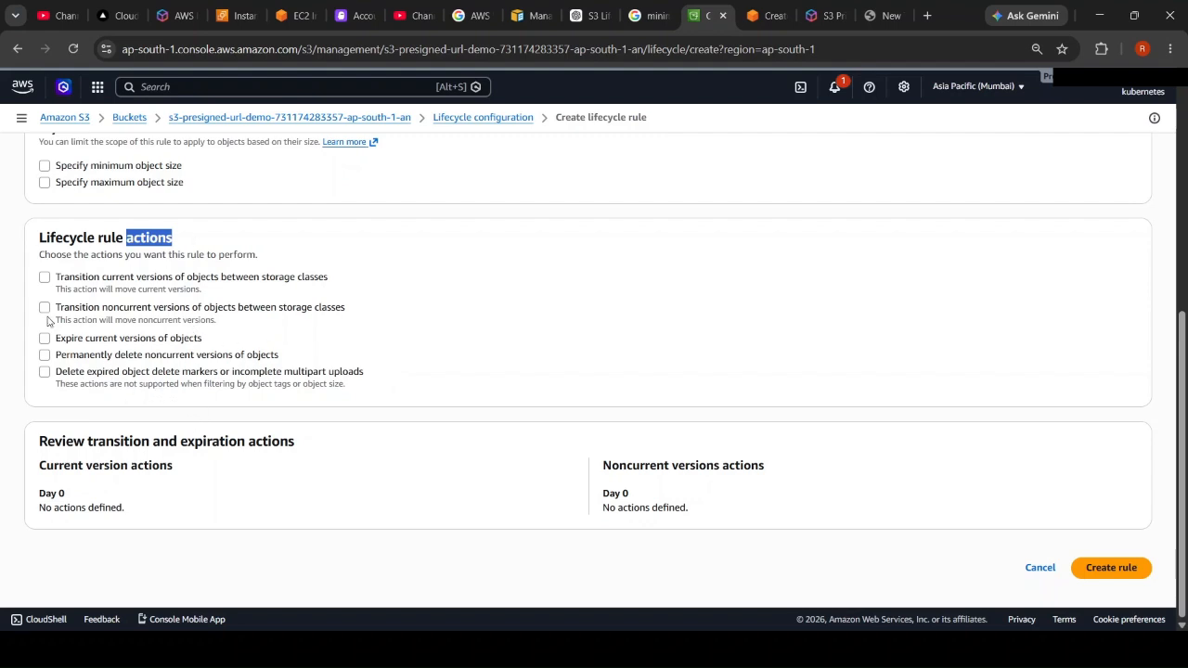
left_click(45, 277)
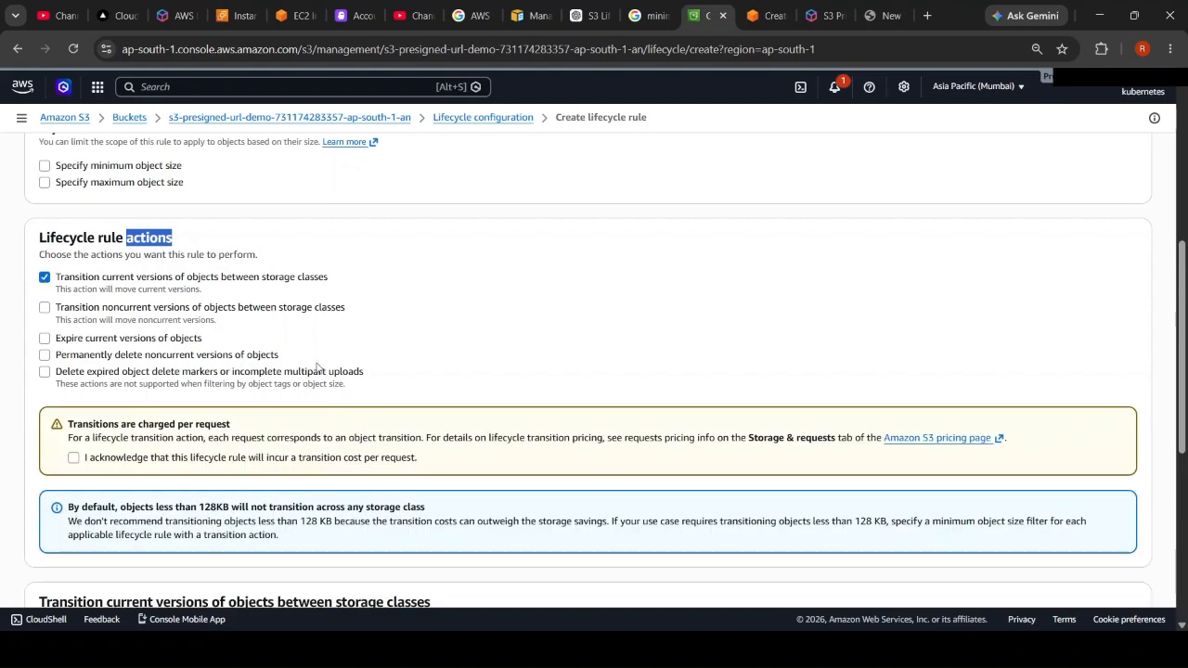
scroll(318, 371, "down", 1)
scroll(312, 378, "down", 1)
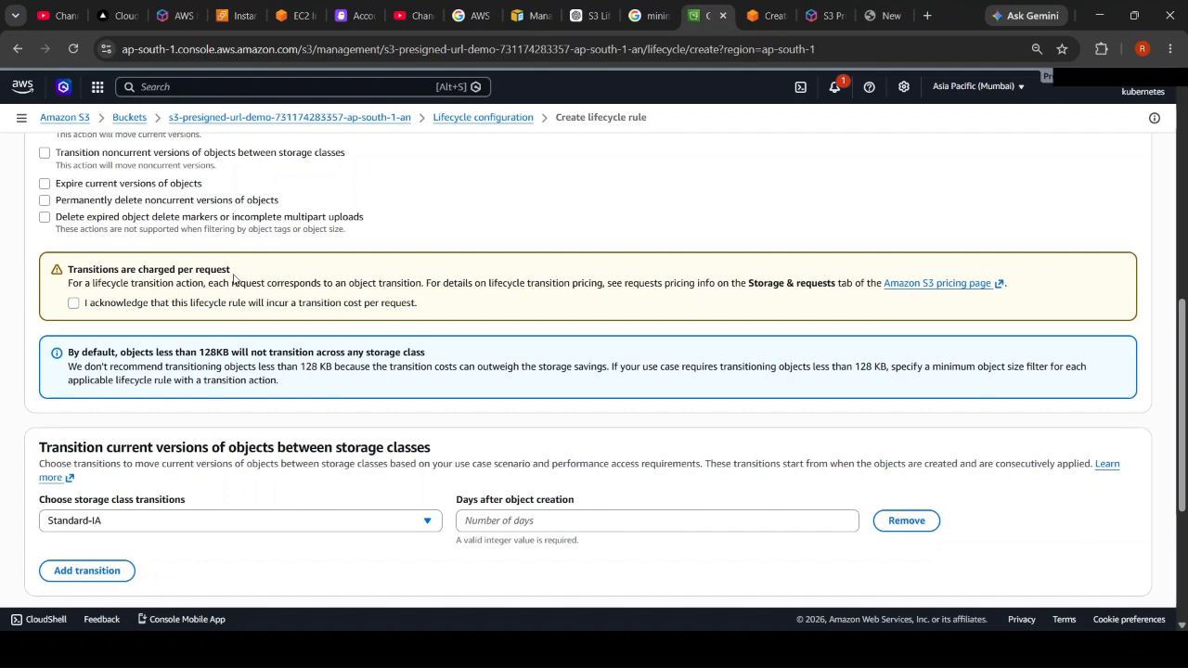
left_click(73, 303)
Step: Read the note about the default object size limit and the cost of transitioning small objects
scroll(400, 373, "down", 1)
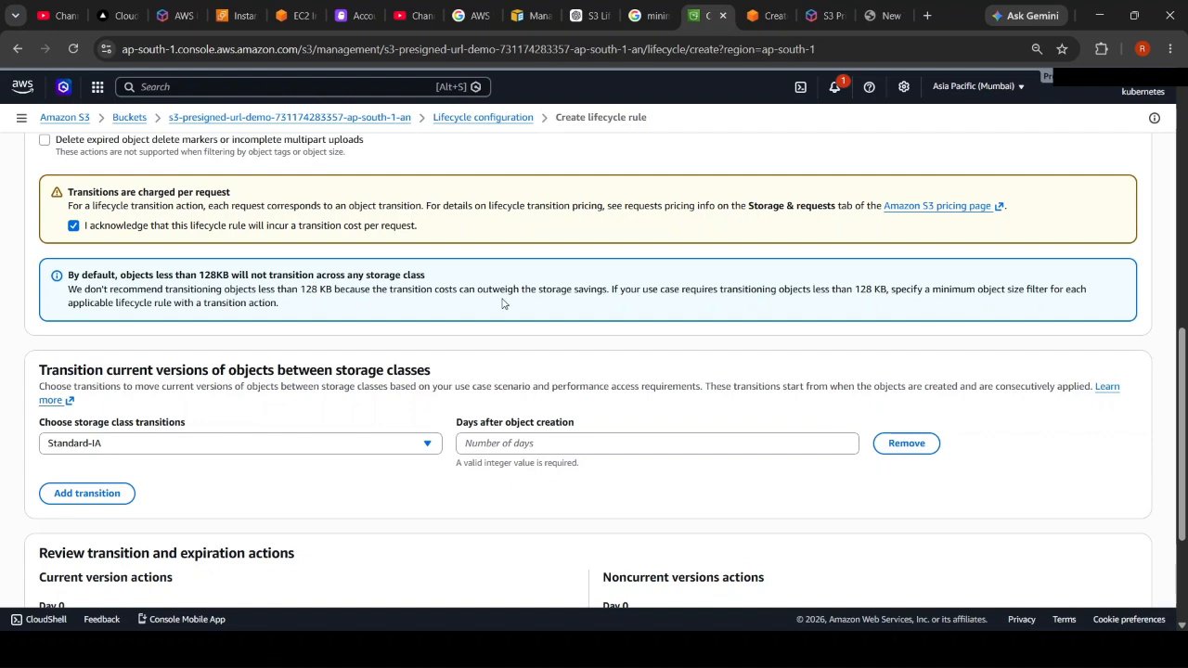
double_click(582, 290)
double_click(262, 302)
left_click(242, 347)
double_click(213, 275)
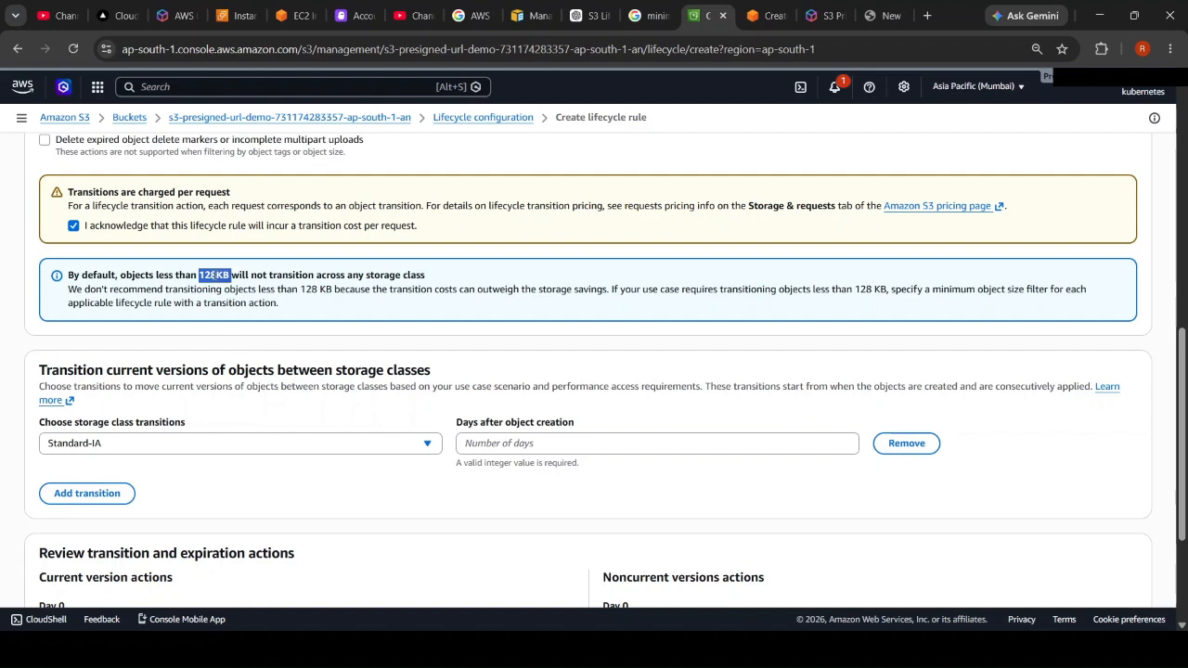
left_click(246, 336)
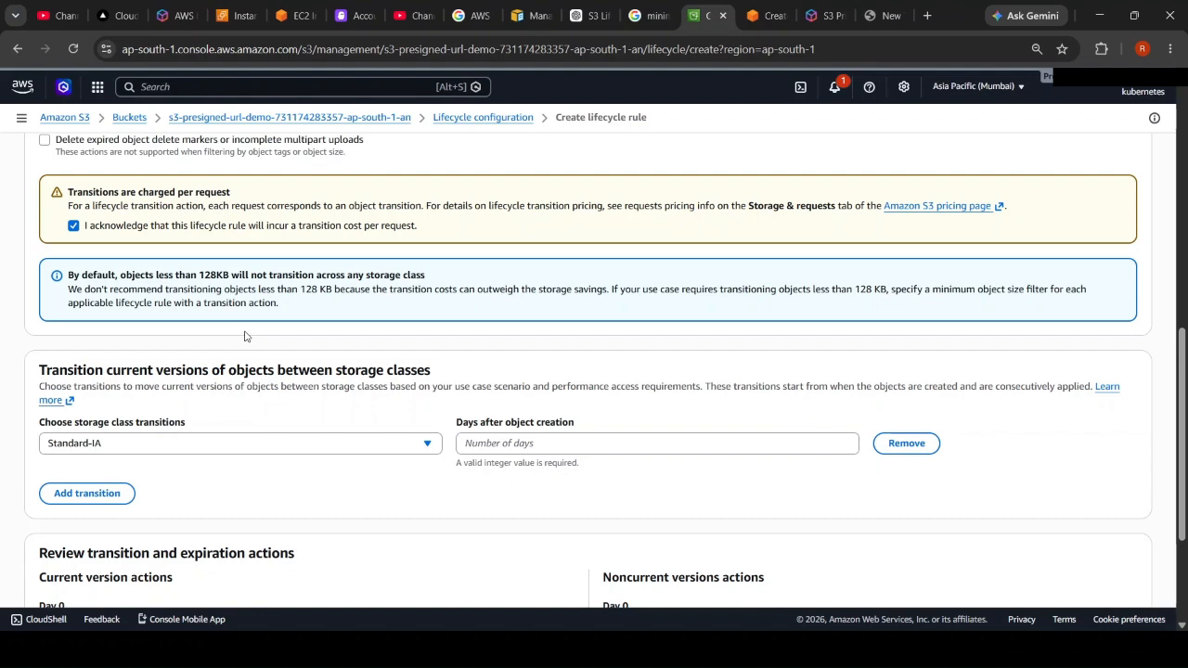
Step: Set the current-version transition to Standard-IA at 12 days after object creation
scroll(291, 340, "down", 2)
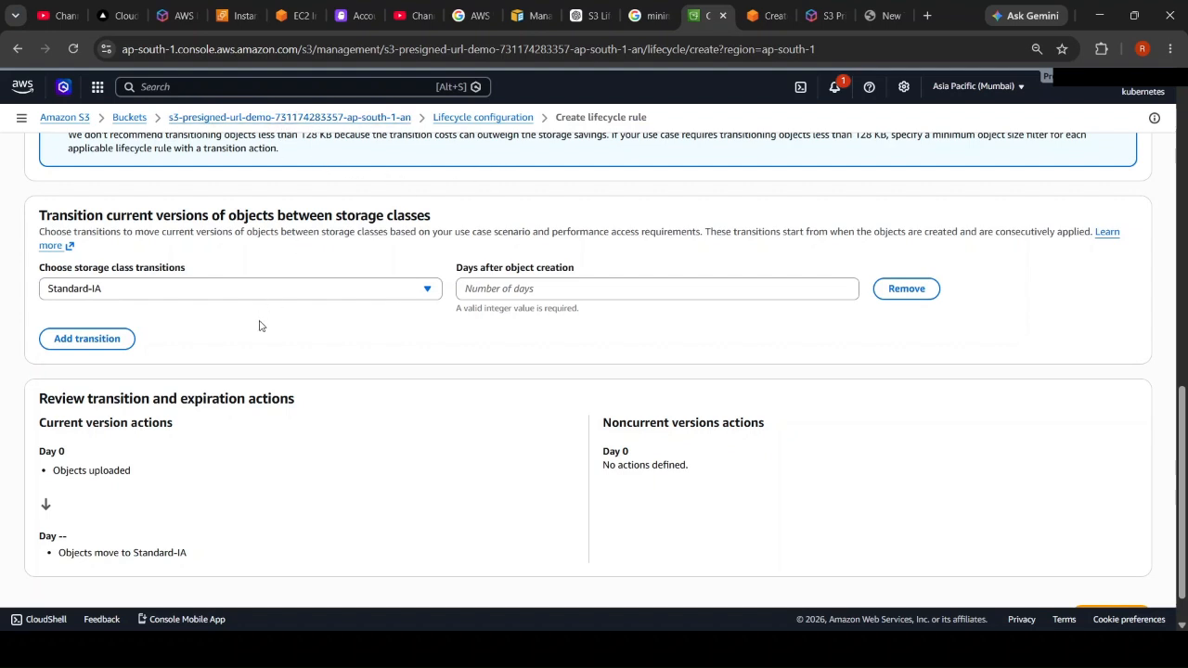
left_click(112, 290)
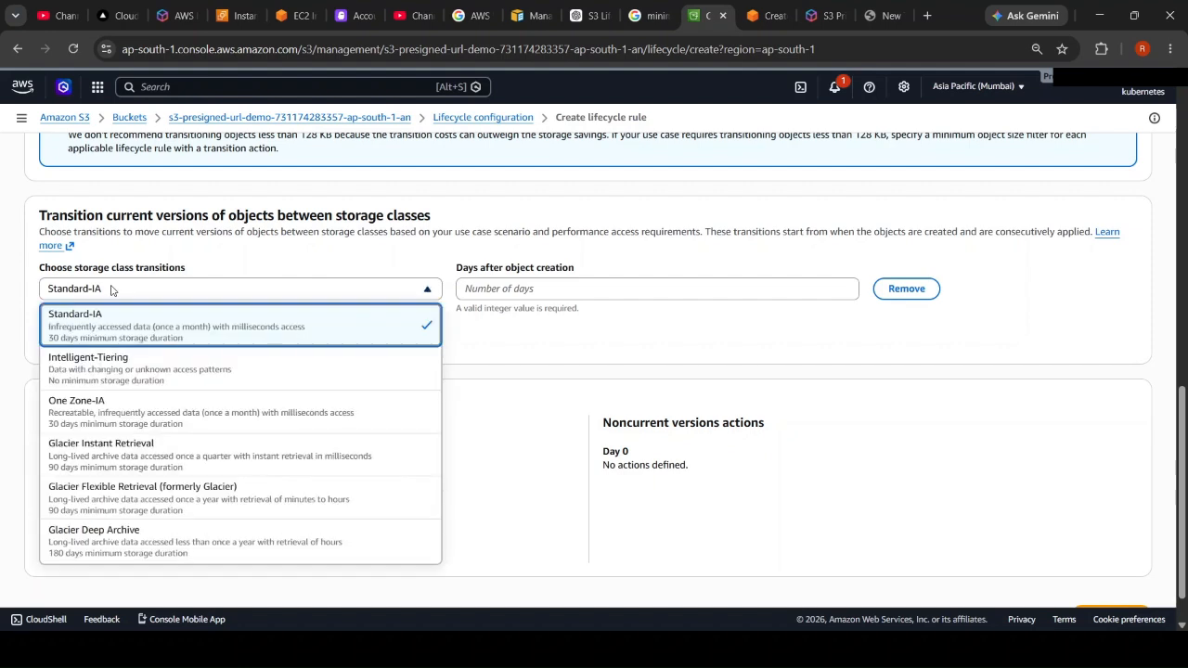
left_click(165, 317)
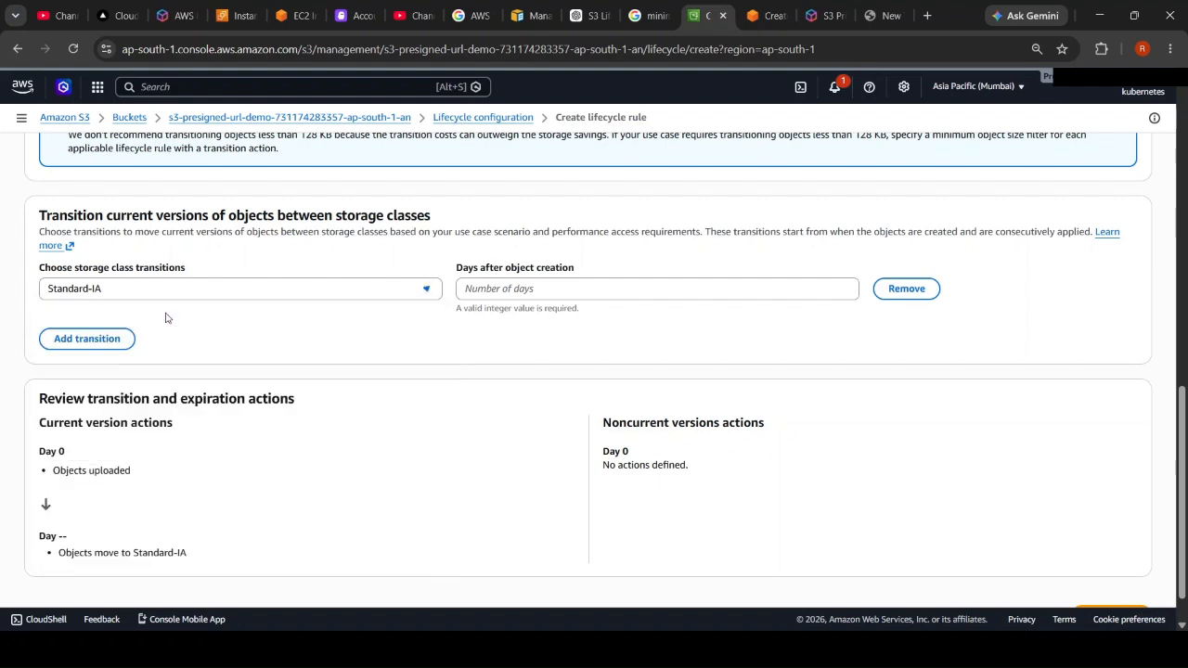
left_click(502, 293)
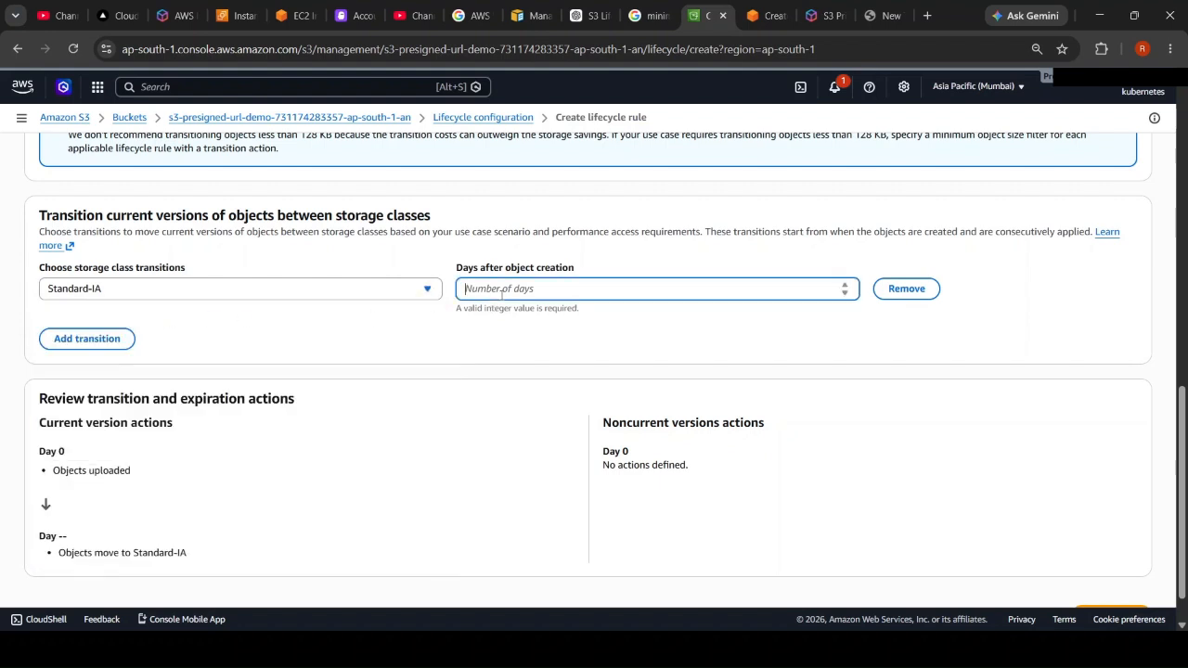
type("12")
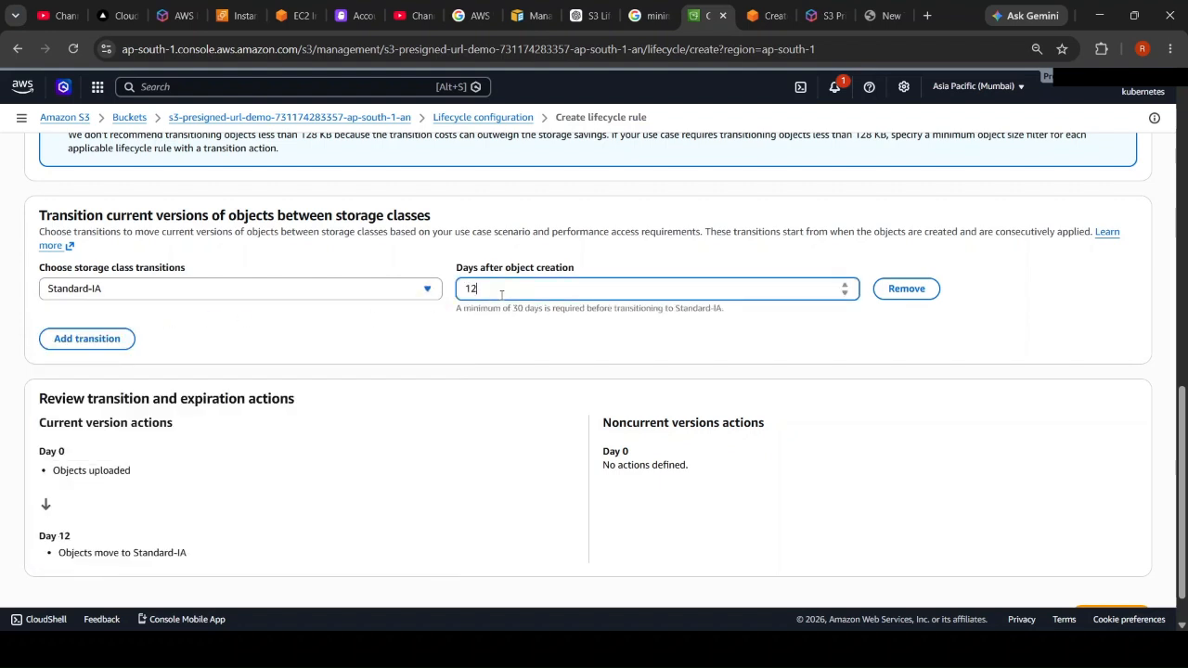
left_click(499, 351)
scroll(498, 351, "down", 1)
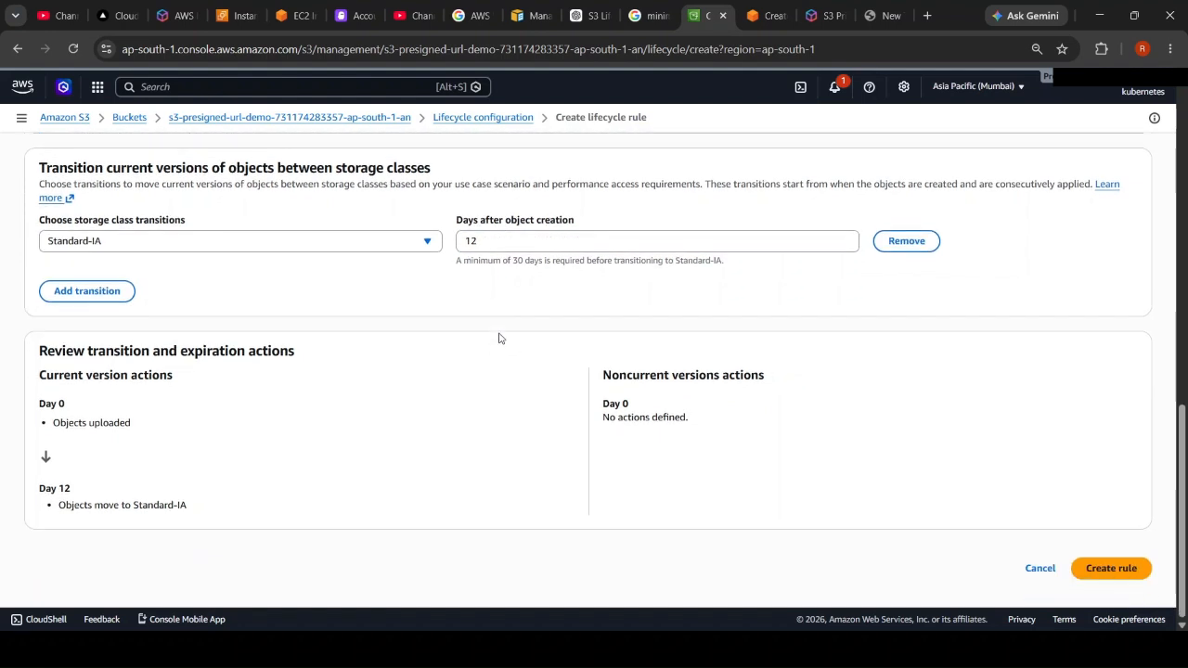
Step: Examine the minimum-days requirement for Standard-IA and the timeline of current version actions in the review section
left_click_drag(454, 261, 726, 271)
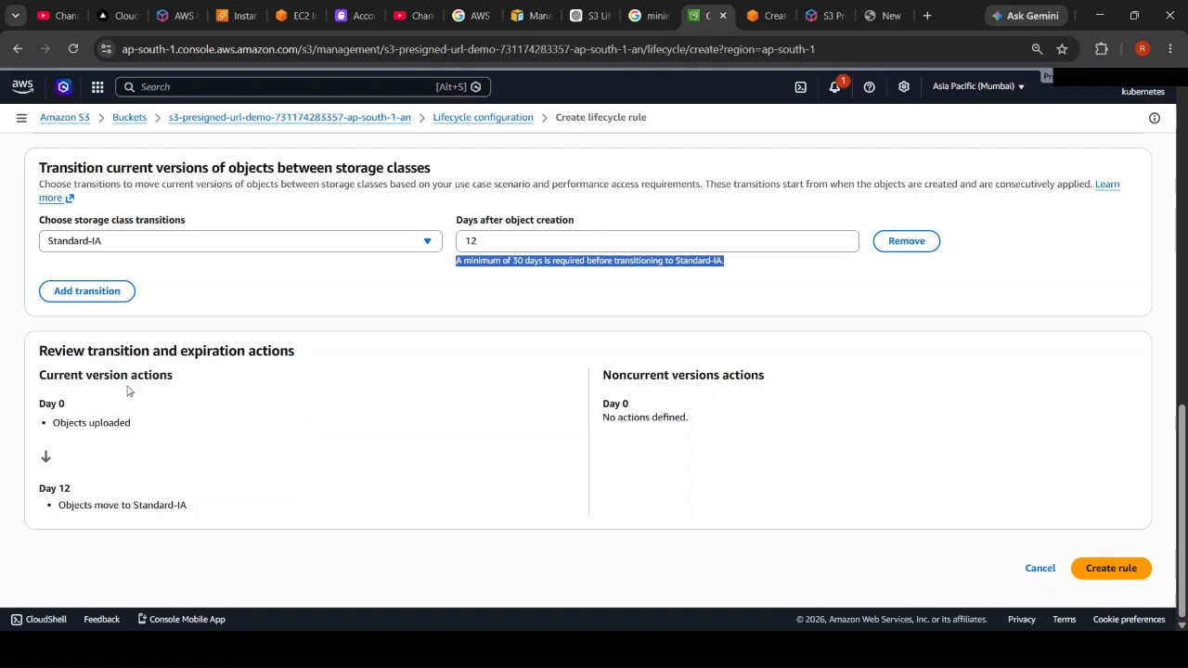
left_click_drag(45, 363, 336, 522)
left_click(178, 445)
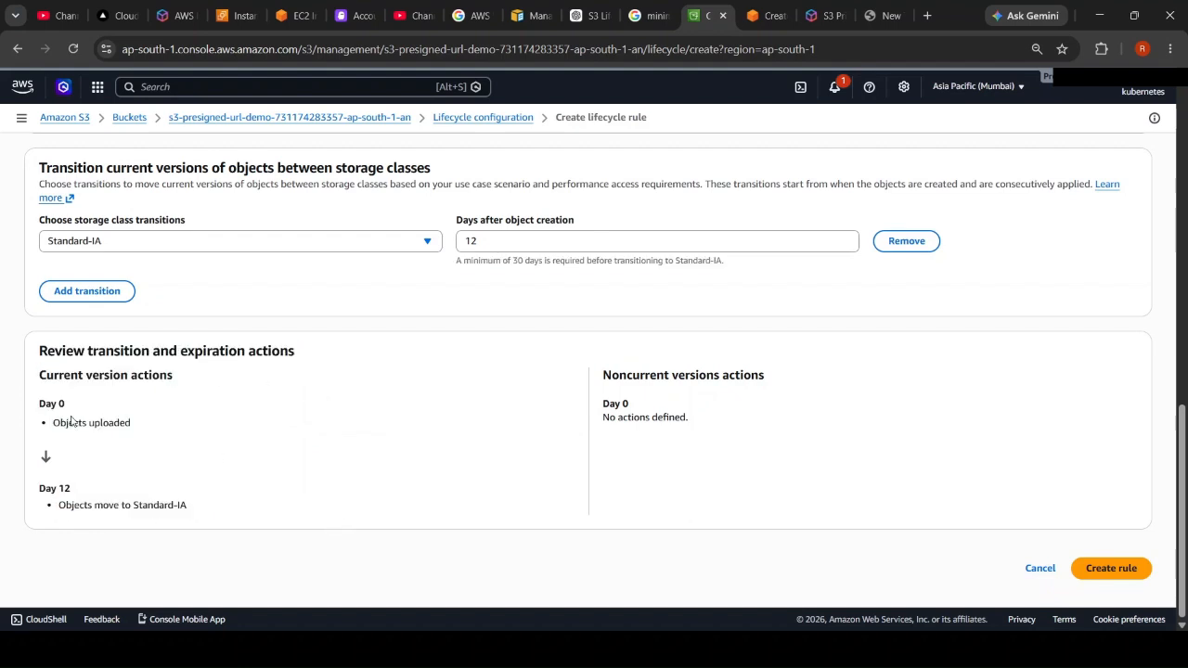
double_click(50, 406)
double_click(69, 423)
left_click(70, 490)
double_click(74, 505)
double_click(151, 505)
Step: Replace the current-version storage class transition with the action that expires current versions of objects
scroll(303, 495, "up", 7)
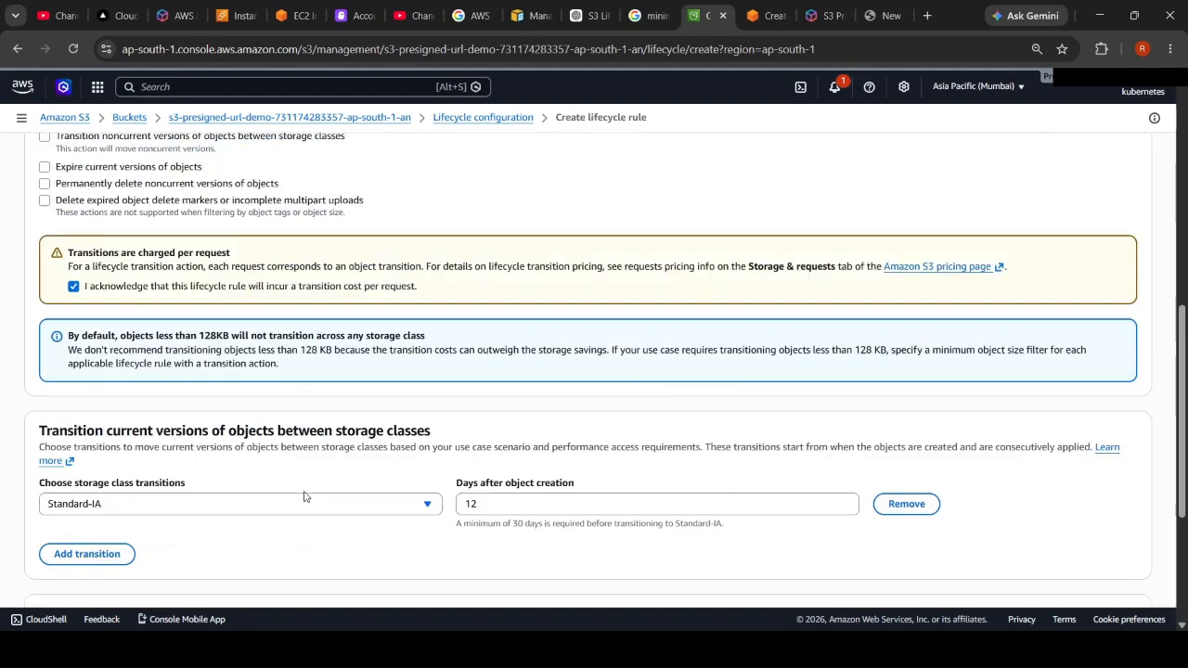
scroll(304, 496, "up", 3)
scroll(140, 492, "down", 4)
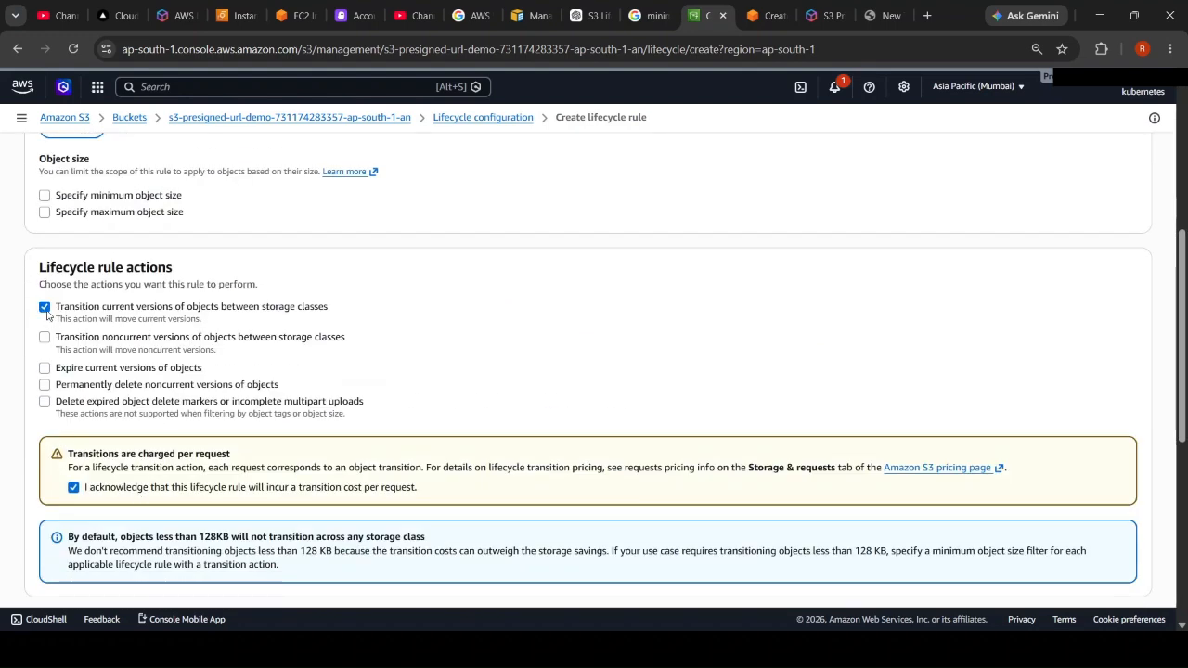
left_click(44, 307)
left_click(47, 338)
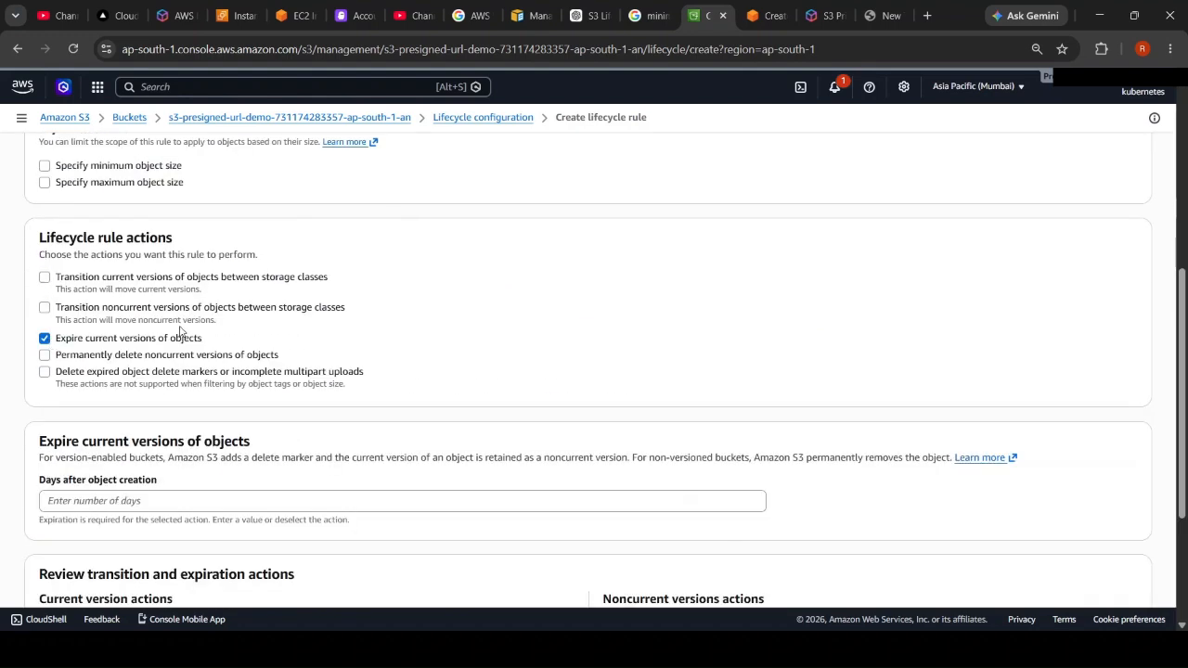
Step: Set current versions of objects to expire 15 days after object creation
scroll(419, 328, "down", 2)
left_click(126, 349)
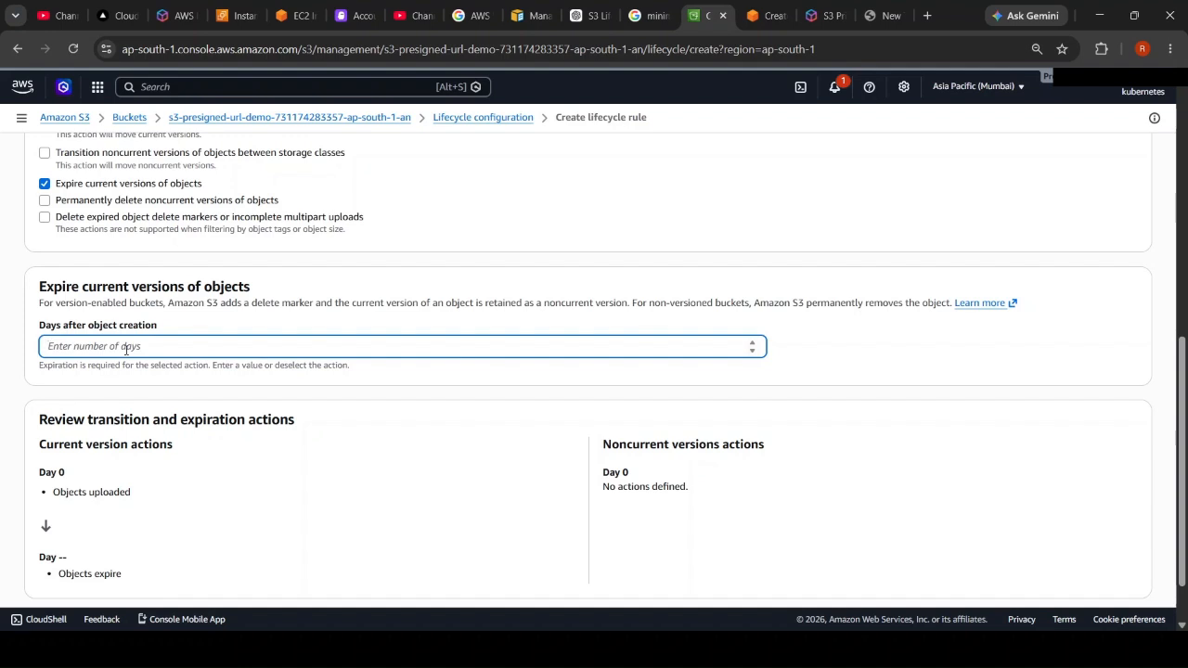
type("15")
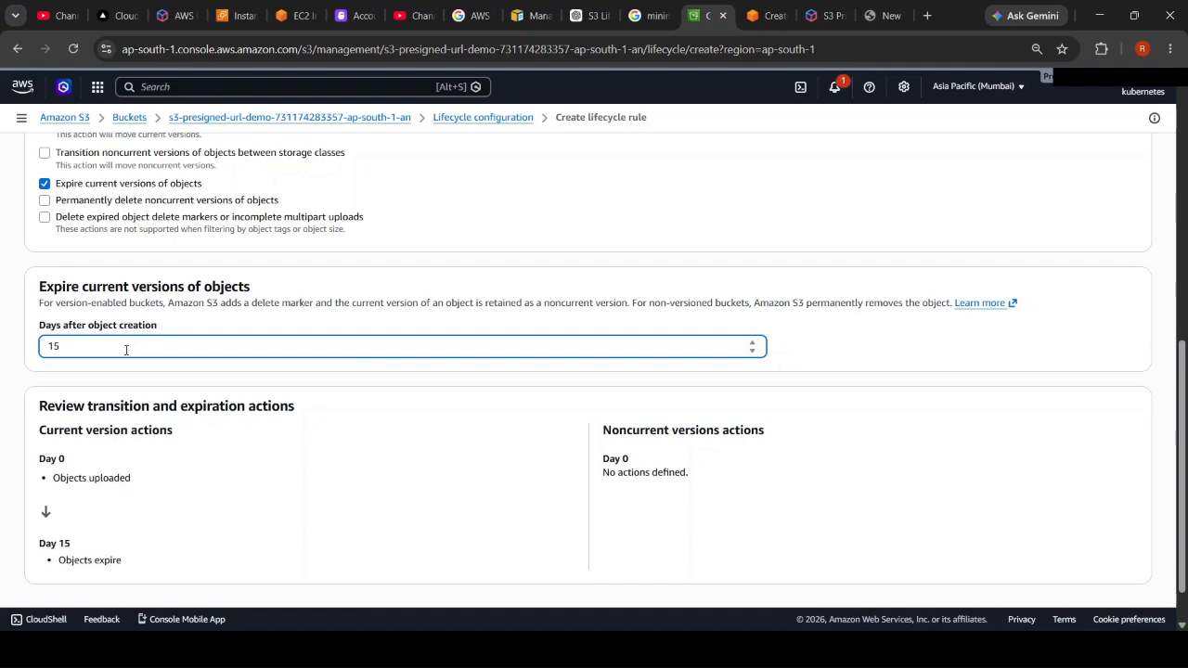
Step: Replace the expiration of current versions with the action that permanently deletes noncurrent versions of objects
left_click(44, 183)
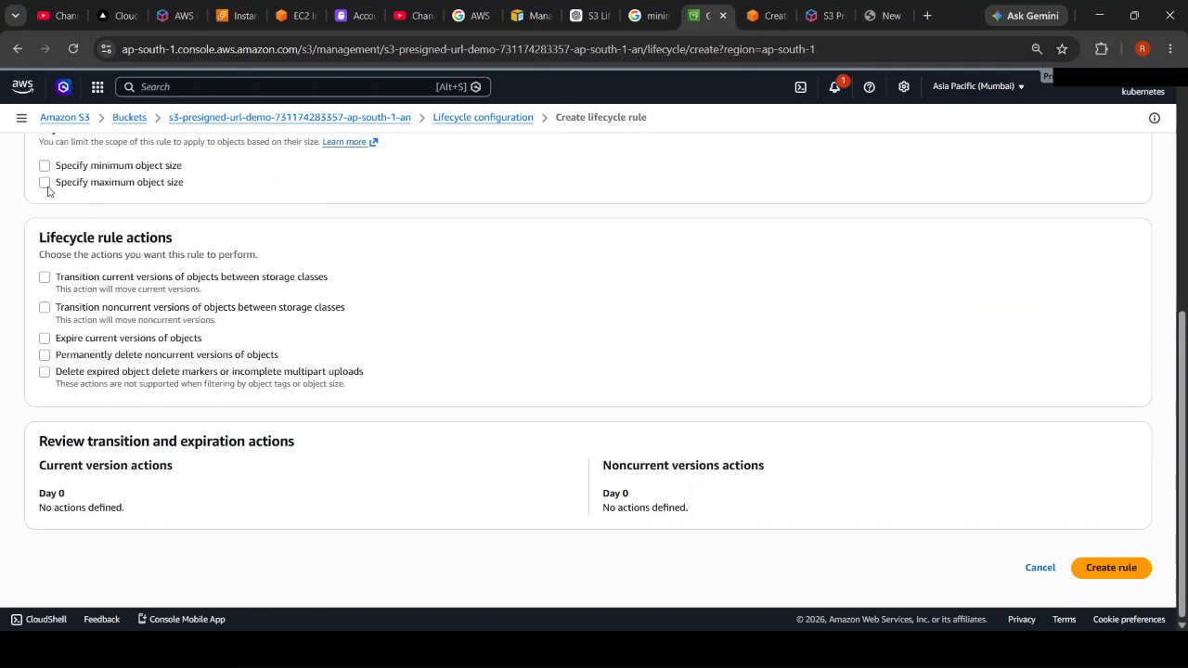
left_click(45, 356)
scroll(452, 299, "down", 2)
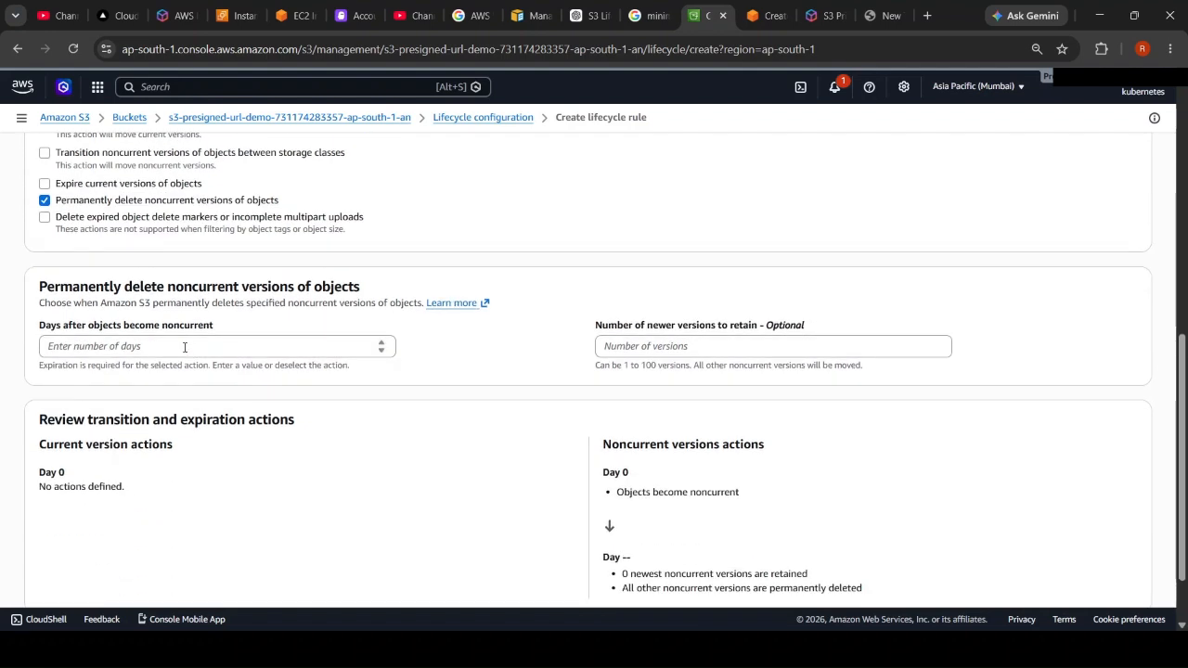
Step: Try the noncurrent-version deletion settings, entering and clearing a number of days and setting 5 newer versions to retain
left_click(155, 350)
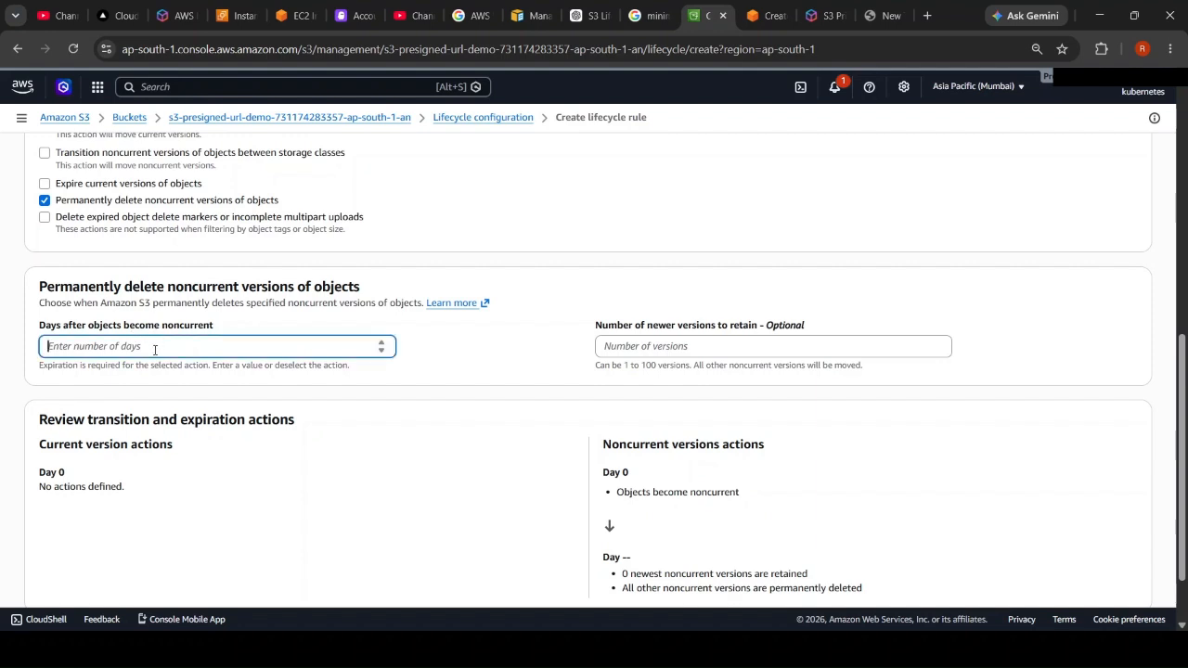
left_click(700, 347)
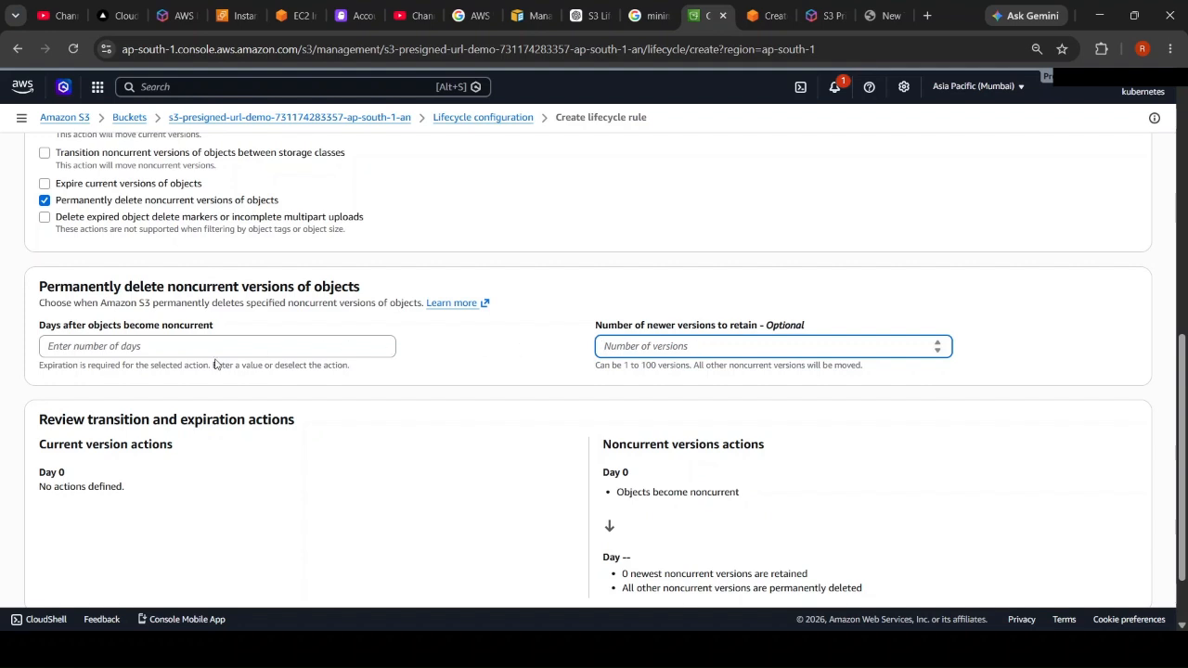
left_click(113, 331)
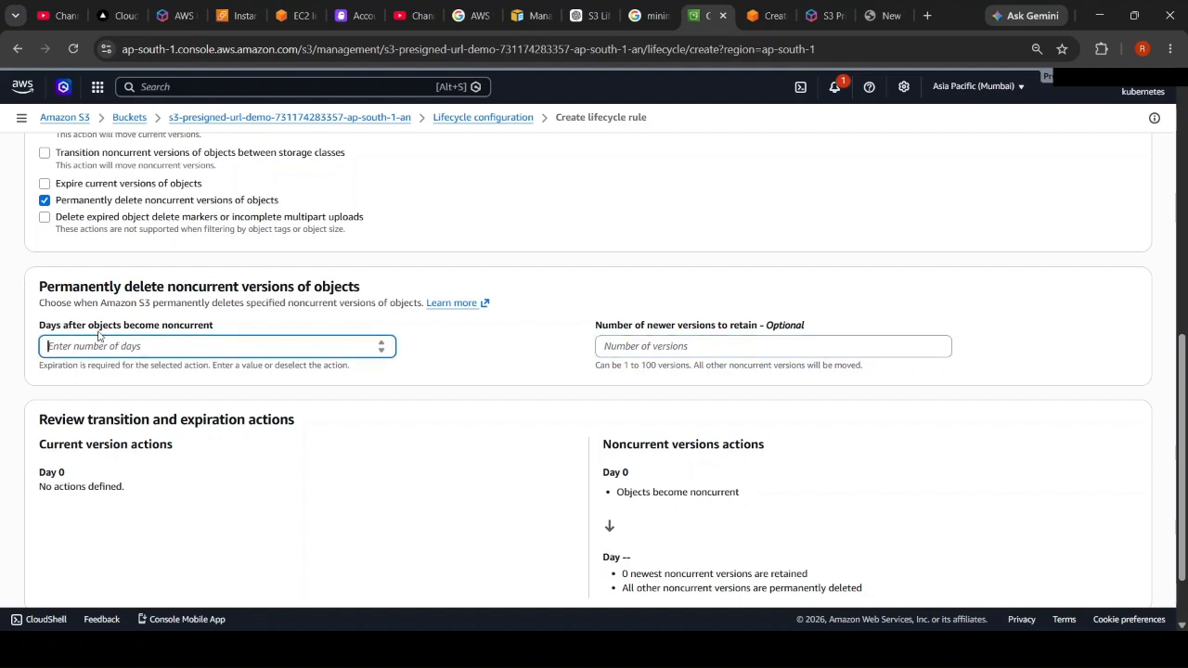
type("23")
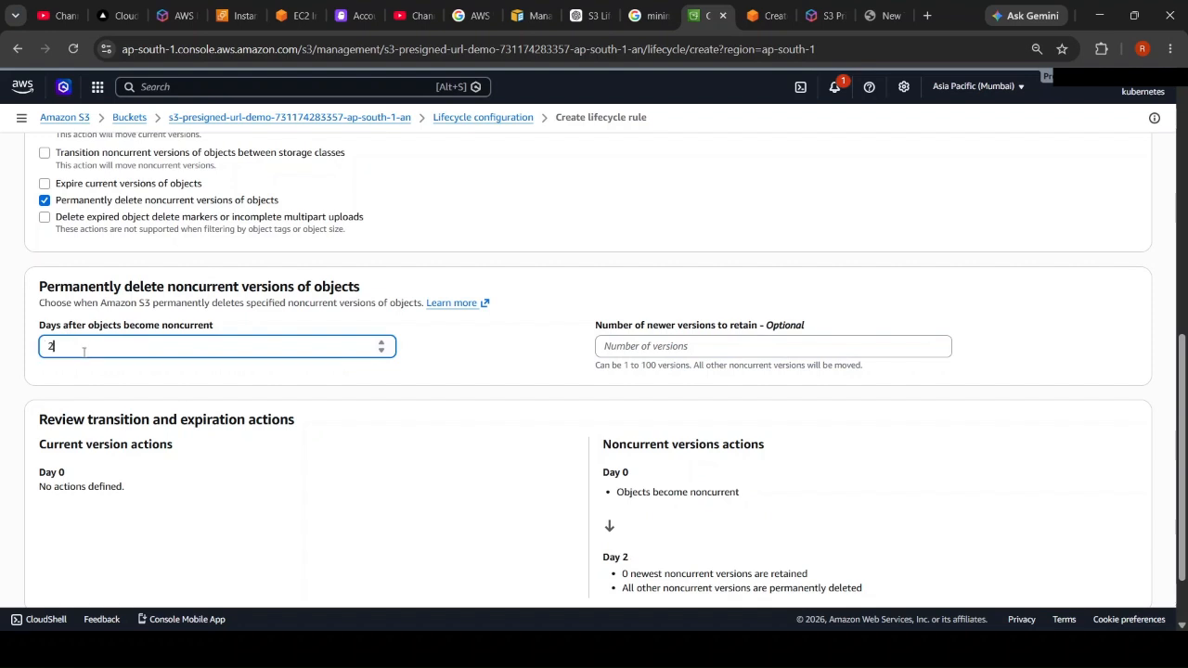
key("BackSpace")
key("BackSpace")
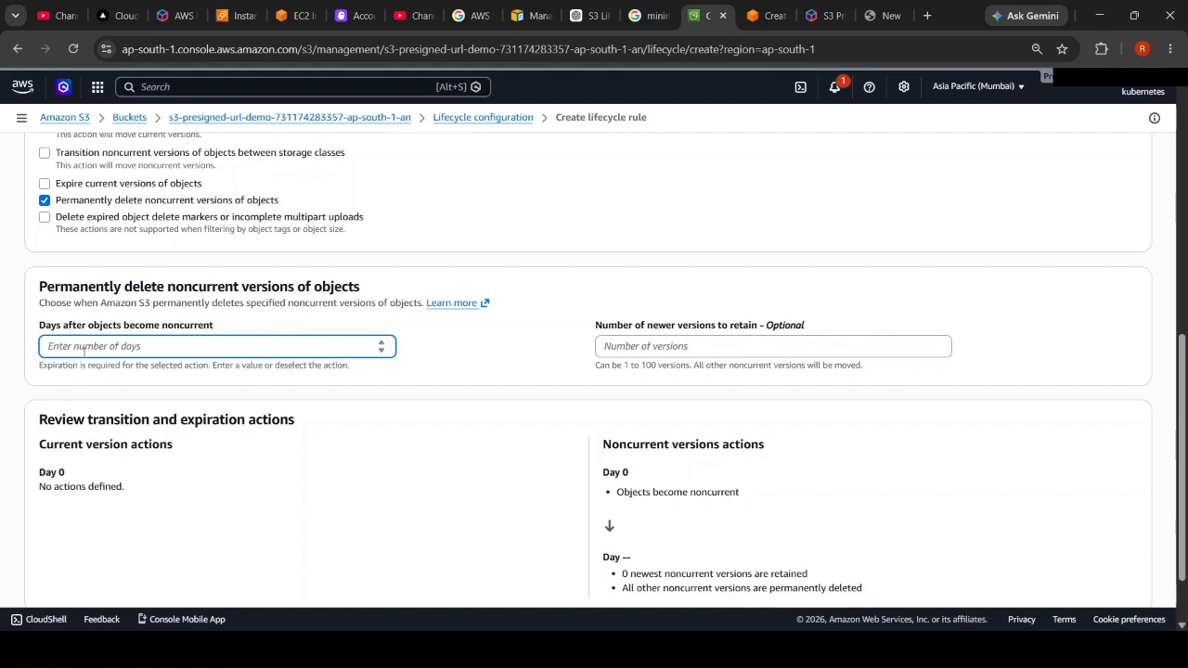
left_click(703, 348)
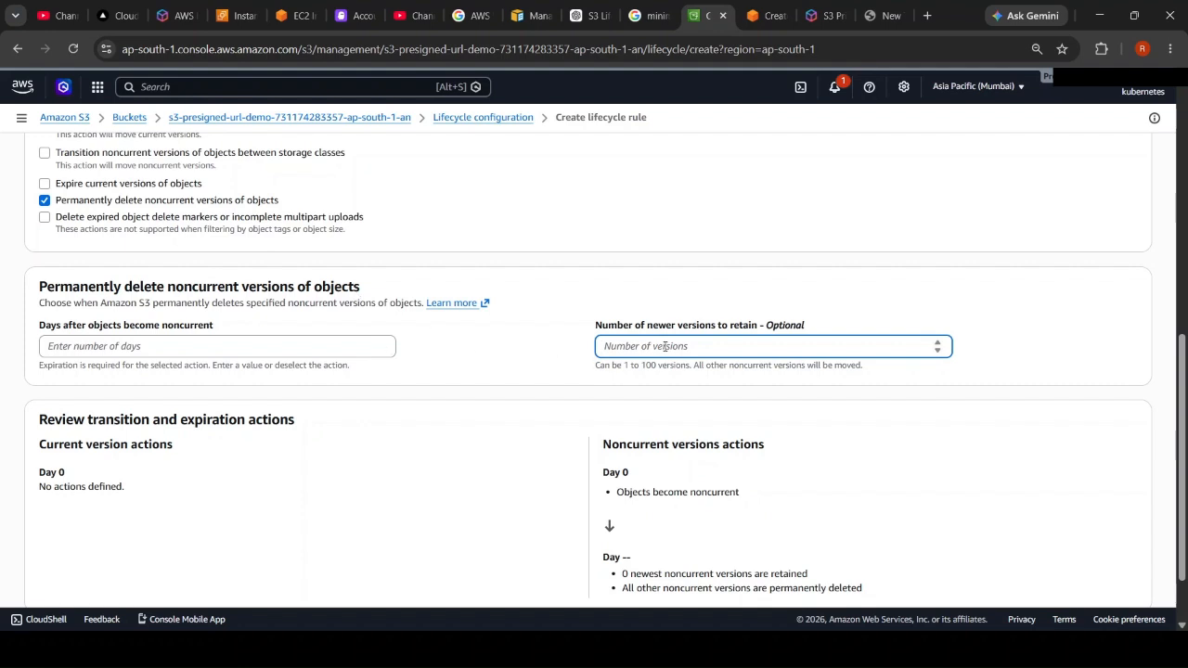
type("5")
Step: Replace the noncurrent deletion action with deleting expired object delete markers or incomplete multipart uploads, briefly trying the expired object delete markers option
left_click(139, 203)
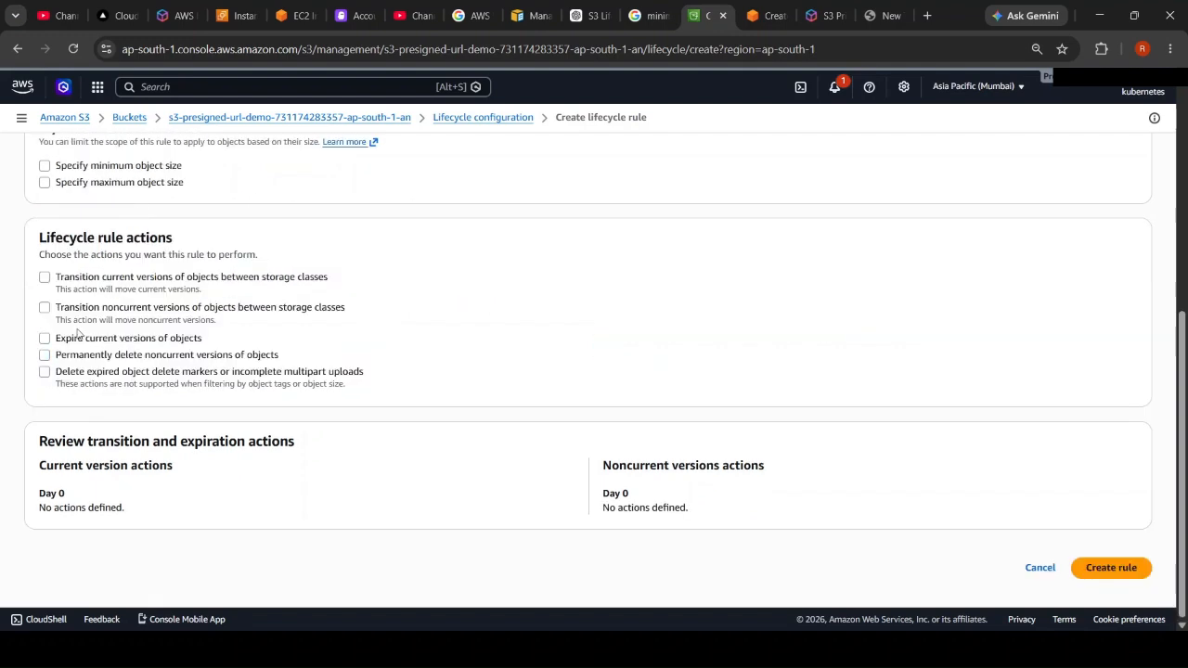
left_click(60, 373)
scroll(375, 335, "down", 1)
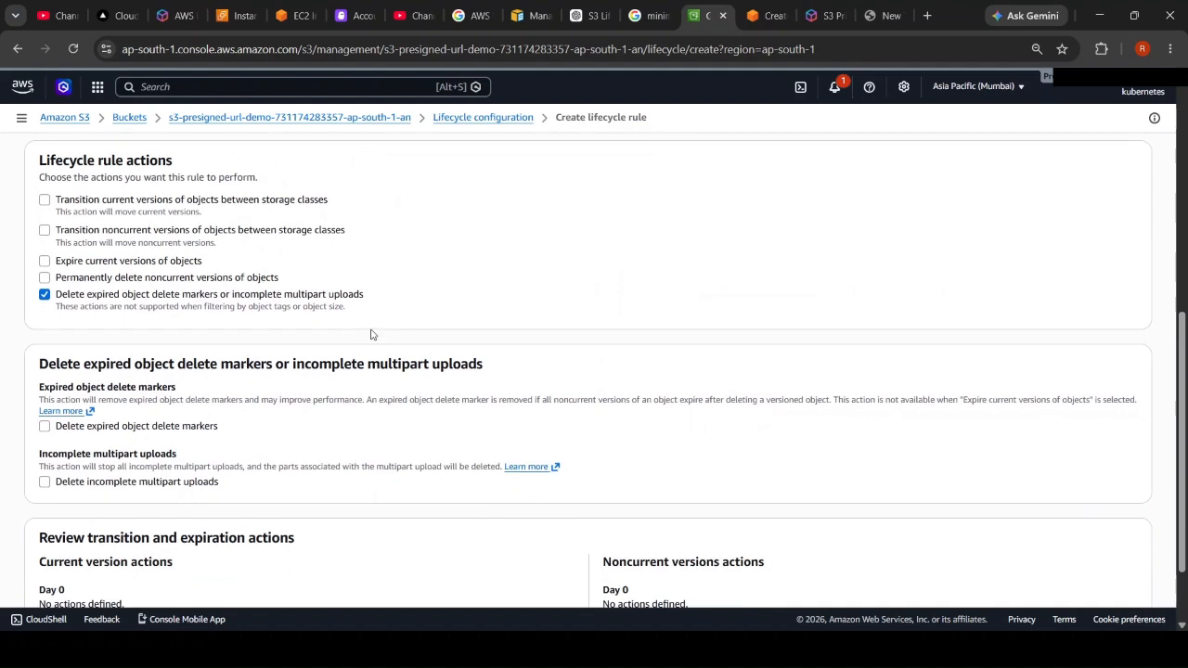
scroll(334, 334, "down", 2)
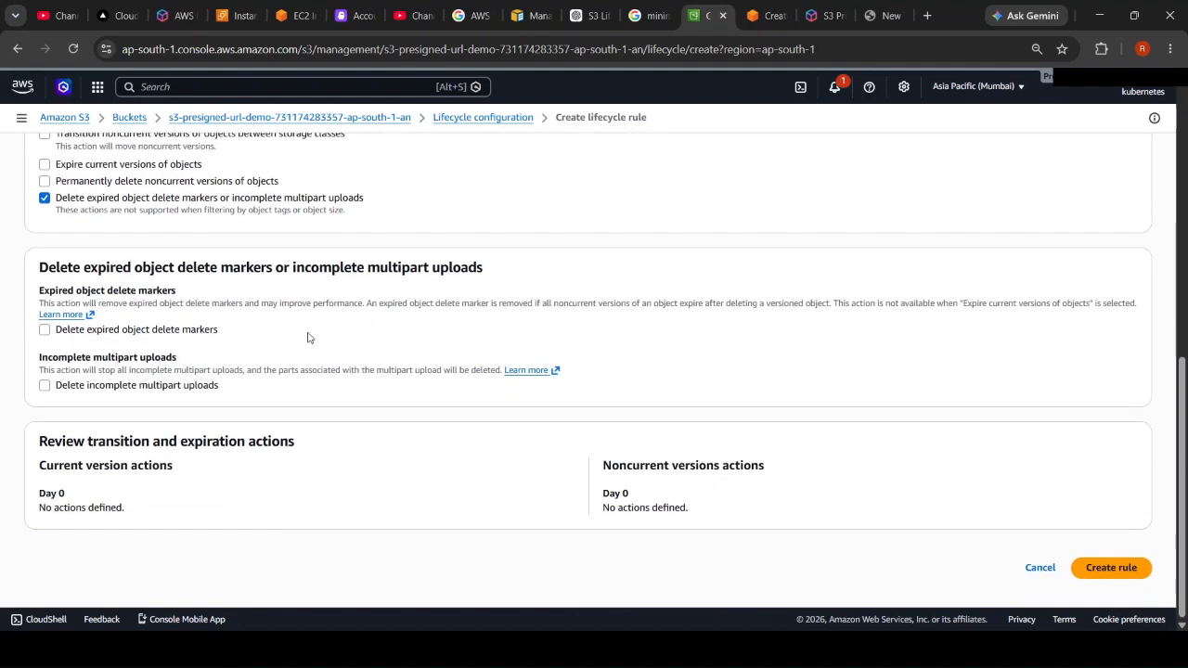
left_click(45, 332)
left_click(44, 330)
Step: Review the lifecycle rule form from its name, scope and filters through the rule actions, deletion options and action timeline
scroll(365, 390, "up", 6)
scroll(364, 388, "down", 5)
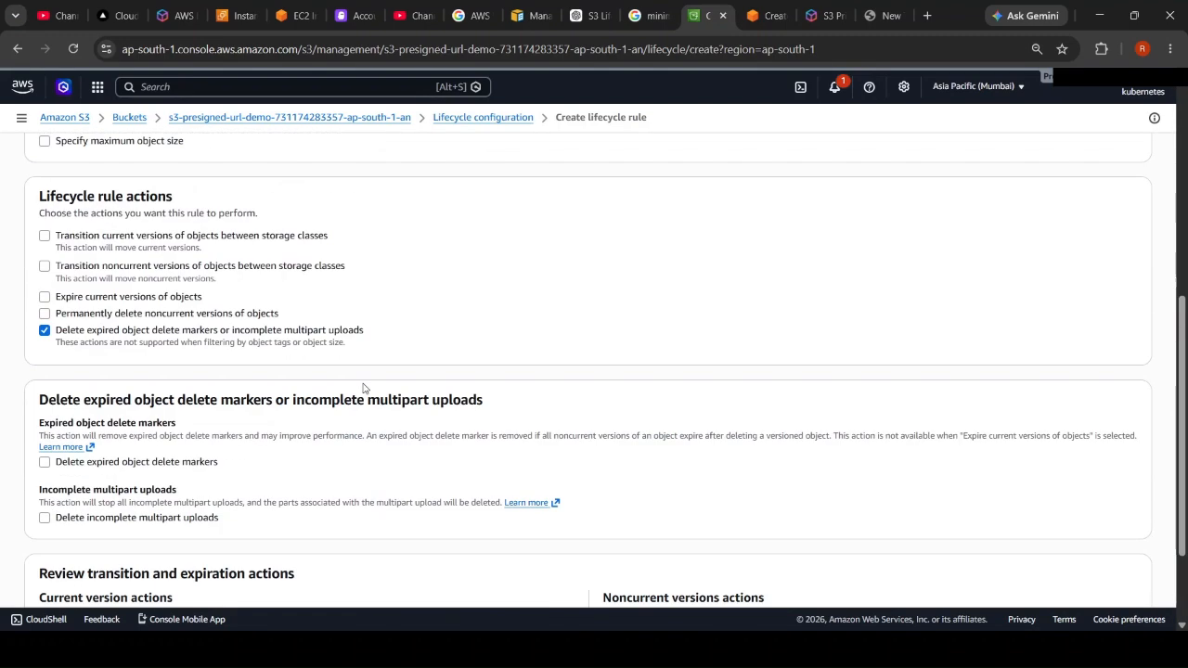
scroll(363, 388, "up", 6)
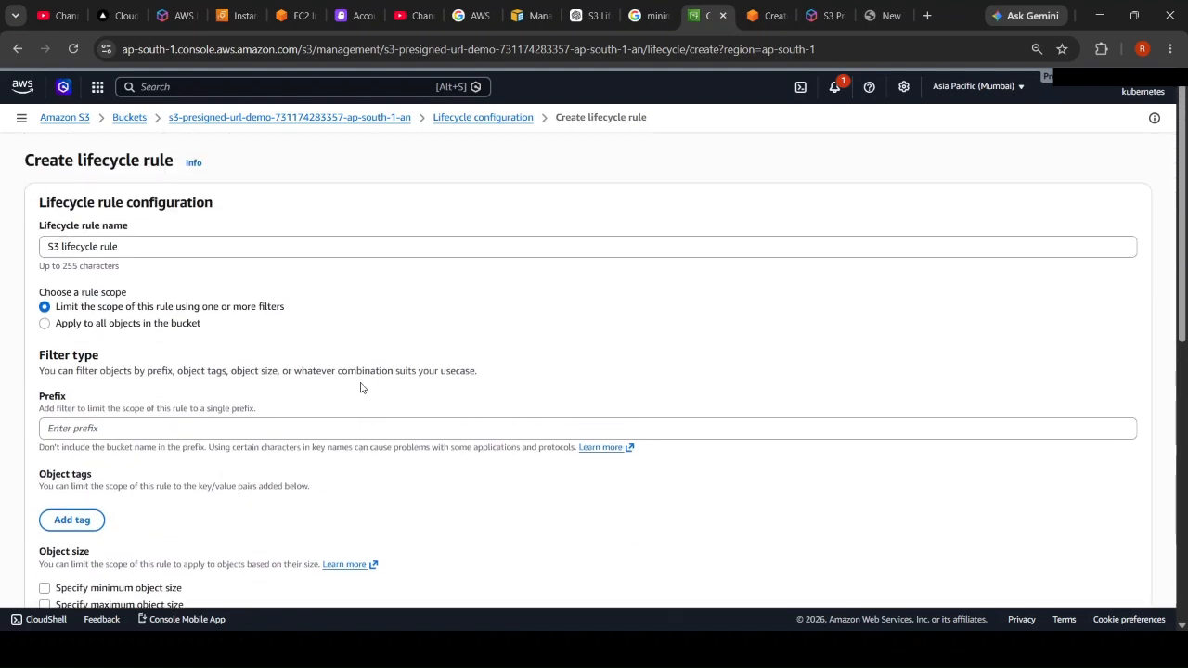
scroll(362, 388, "down", 8)
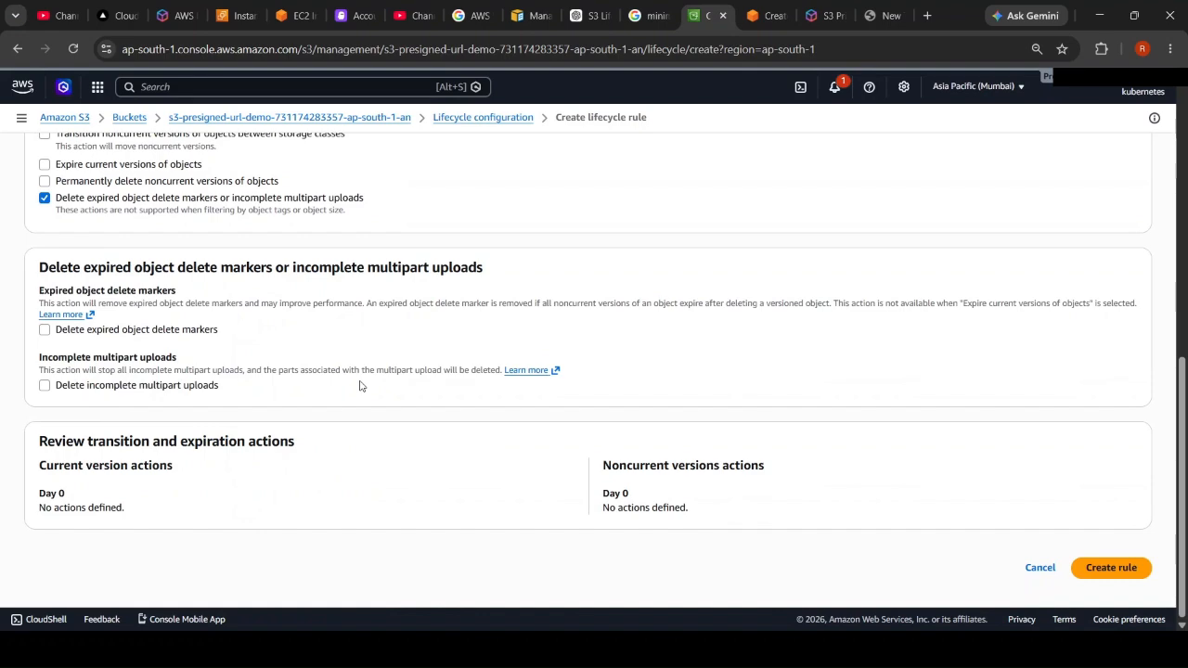
scroll(361, 386, "up", 3)
scroll(395, 363, "up", 3)
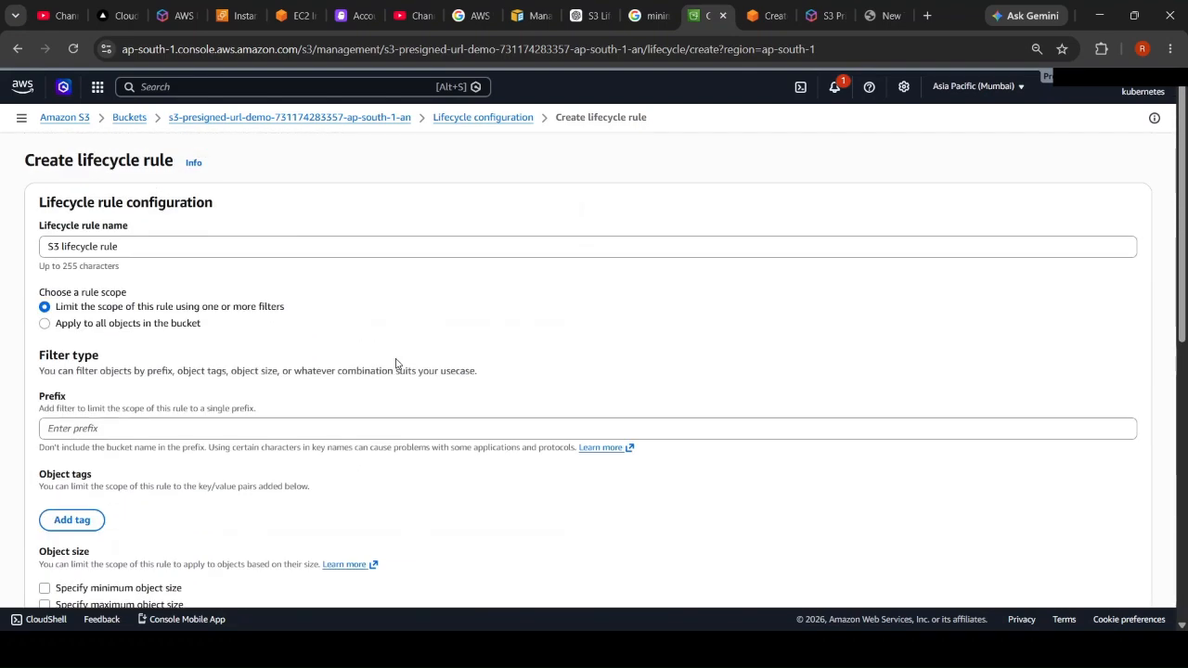
scroll(393, 363, "down", 3)
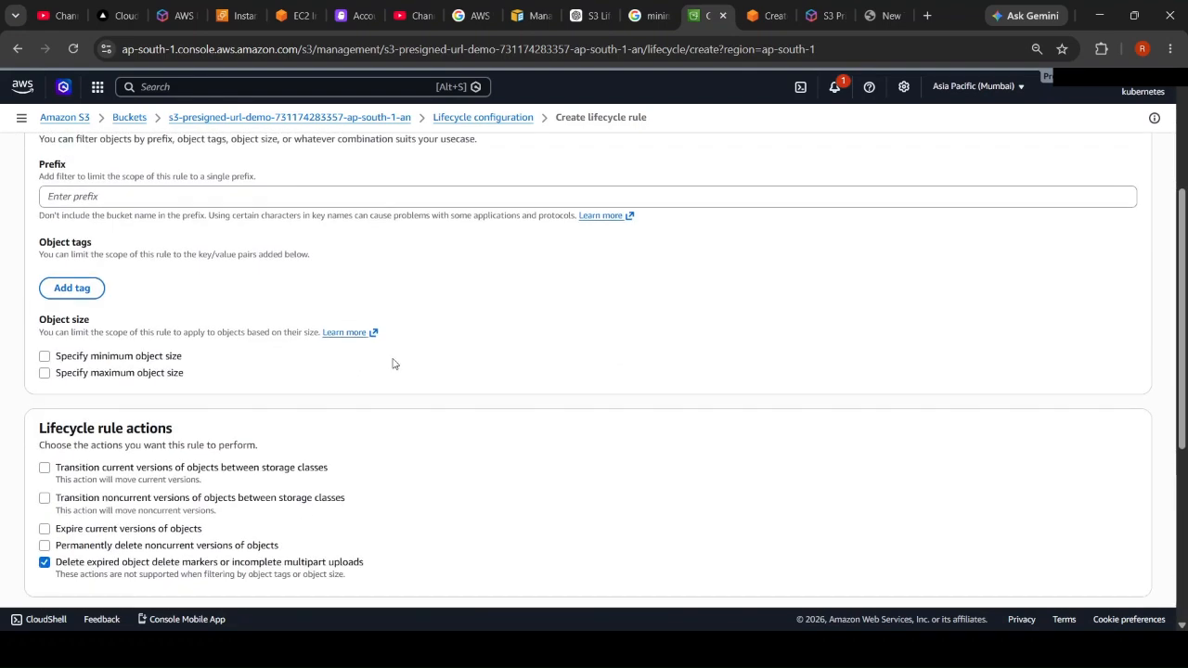
scroll(461, 329, "down", 5)
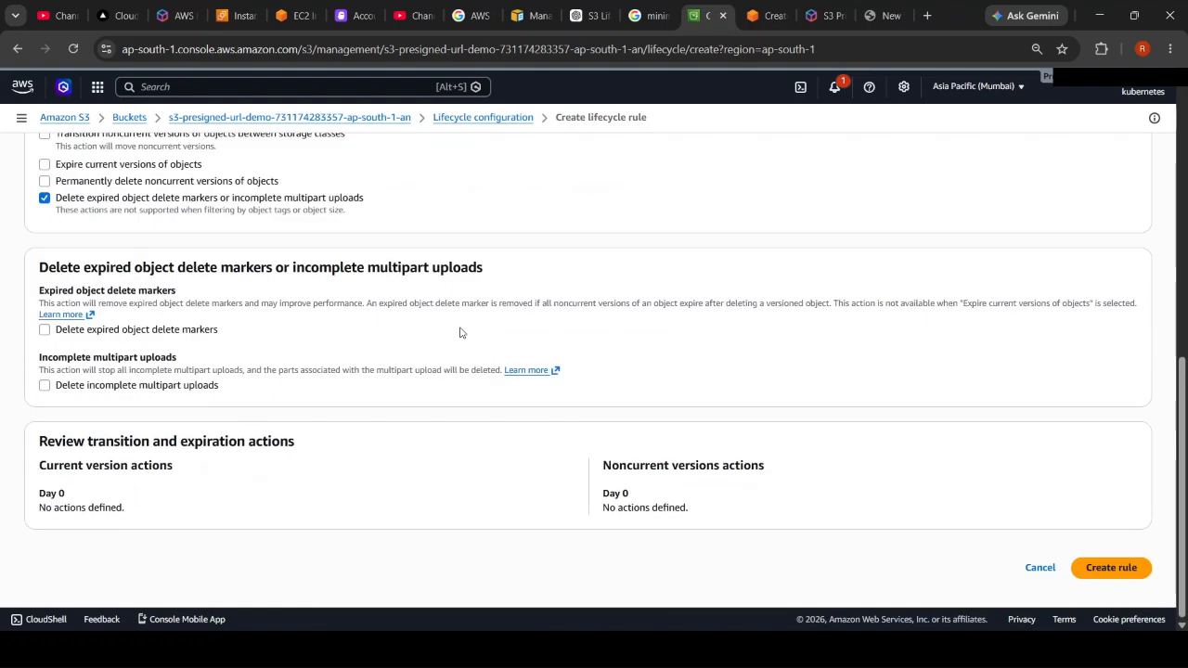